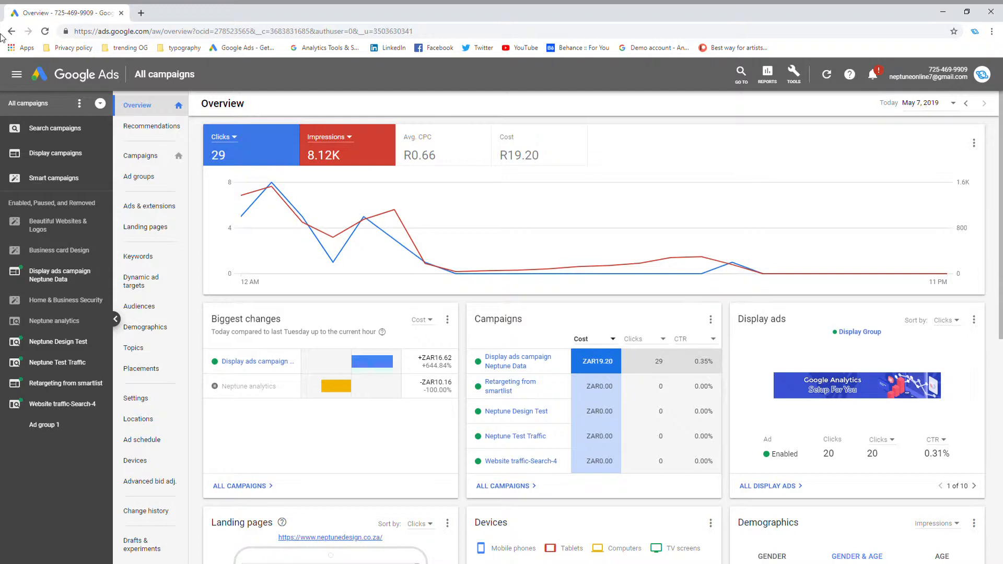
# Step: Search Google for "car insurance" in a new browser tab
pyautogui.hotkey('ctrl', 't')
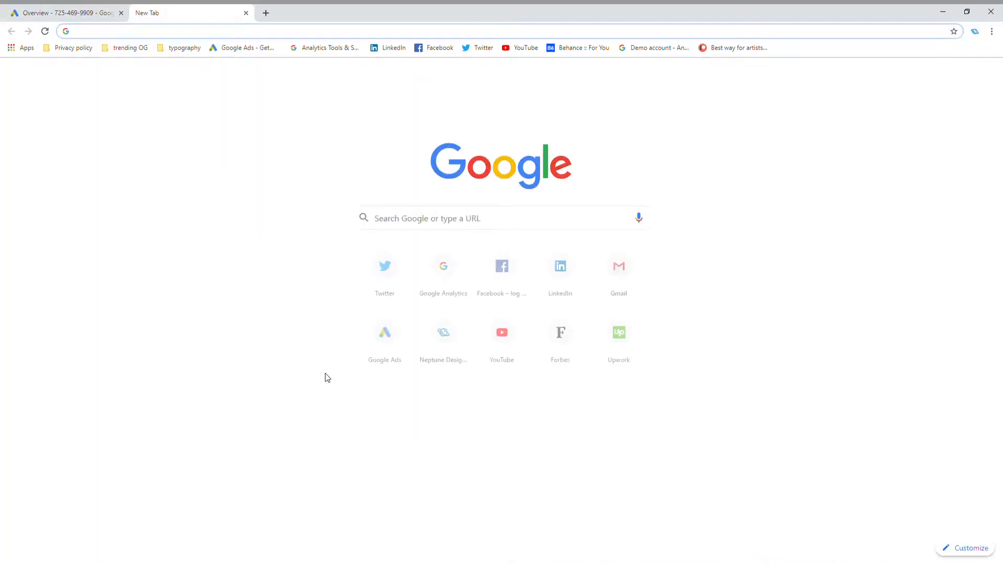
pyautogui.click(464, 227)
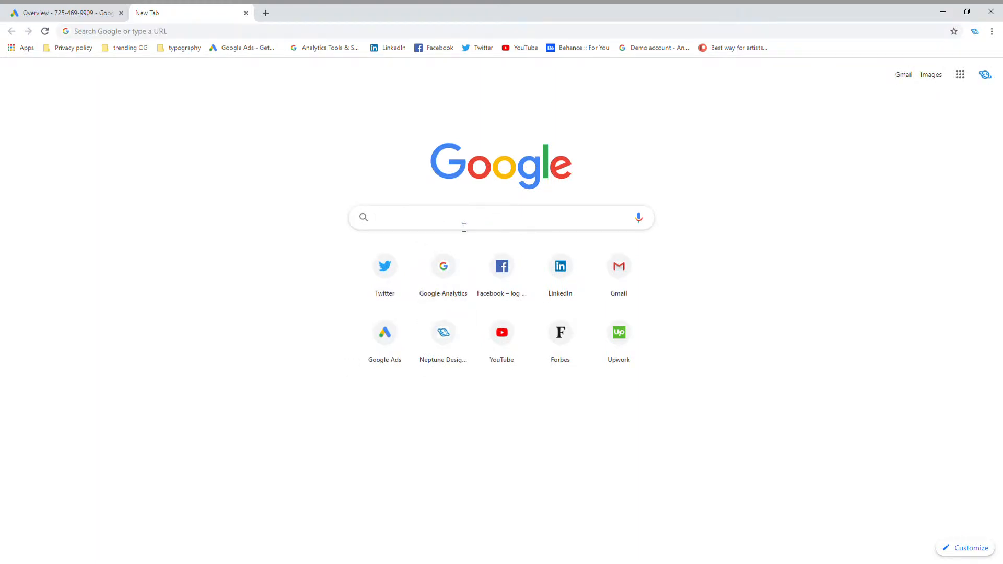
pyautogui.write('car insuran')
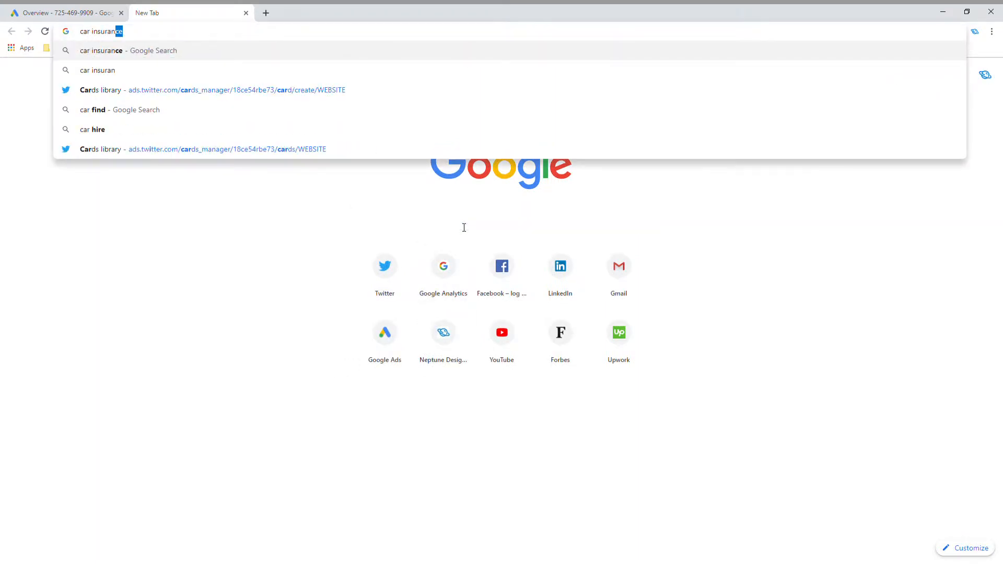
pyautogui.press('Return')
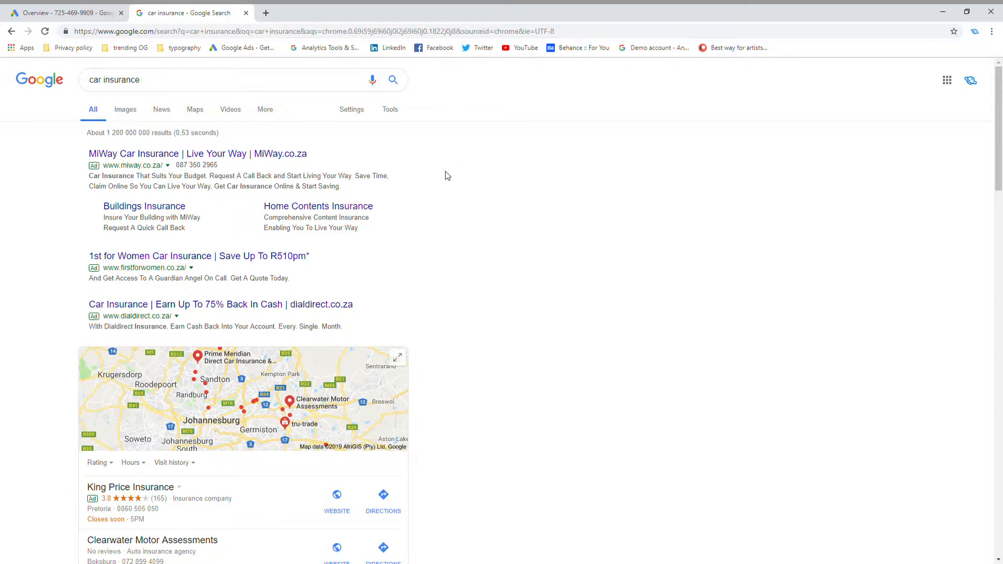
# Step: Return to Google Ads and start creating a new campaign from the campaigns list
pyautogui.click(65, 13)
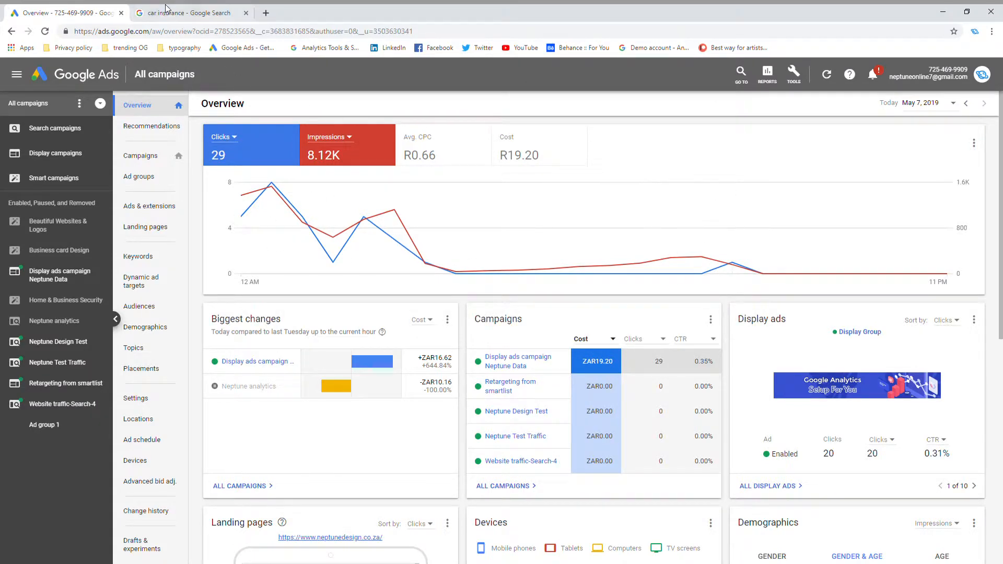
pyautogui.click(151, 159)
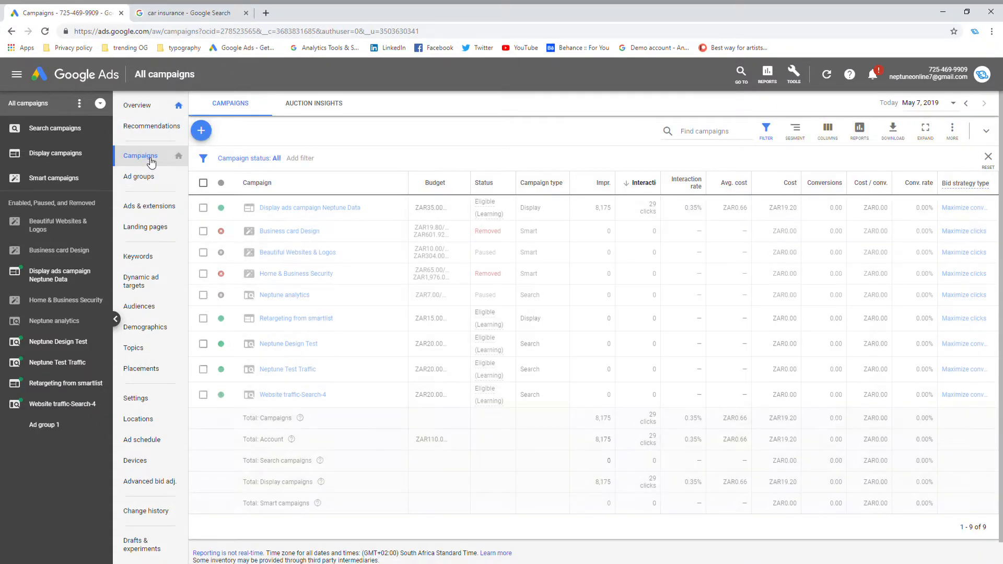
pyautogui.click(201, 130)
pyautogui.click(238, 166)
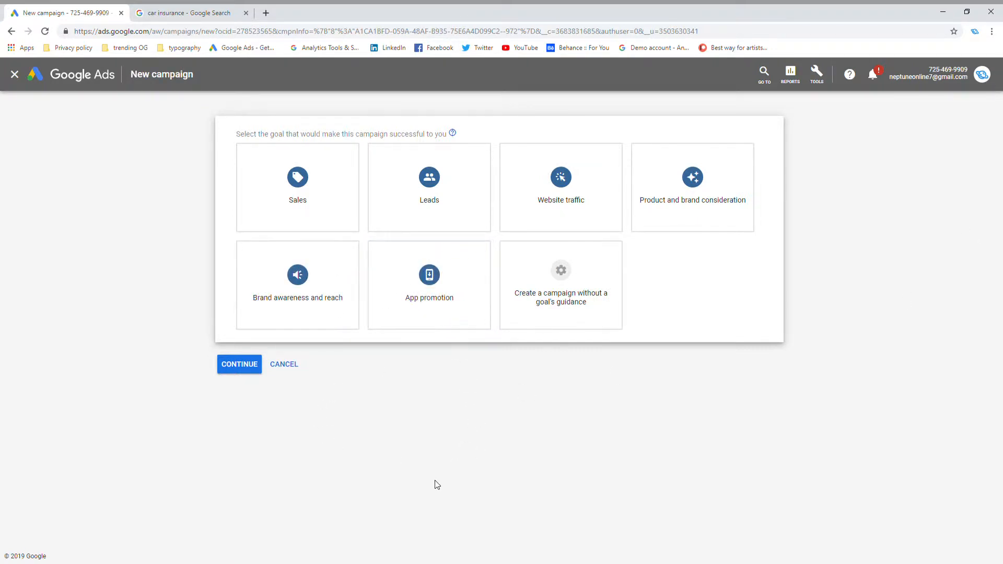
# Step: Choose Website traffic as the campaign goal and Search as the campaign type
pyautogui.click(574, 189)
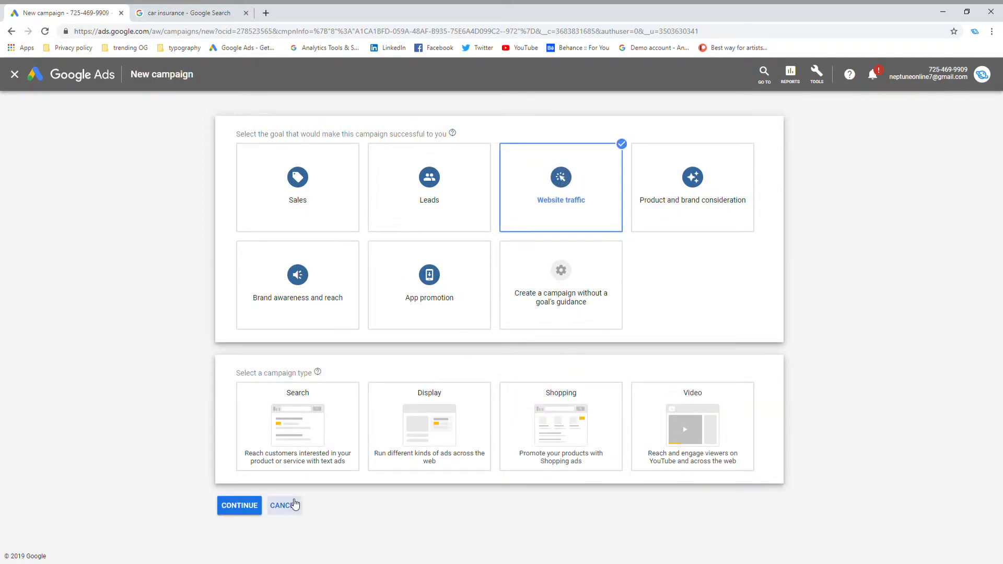
pyautogui.click(315, 447)
pyautogui.scroll(-2, 155, 445)
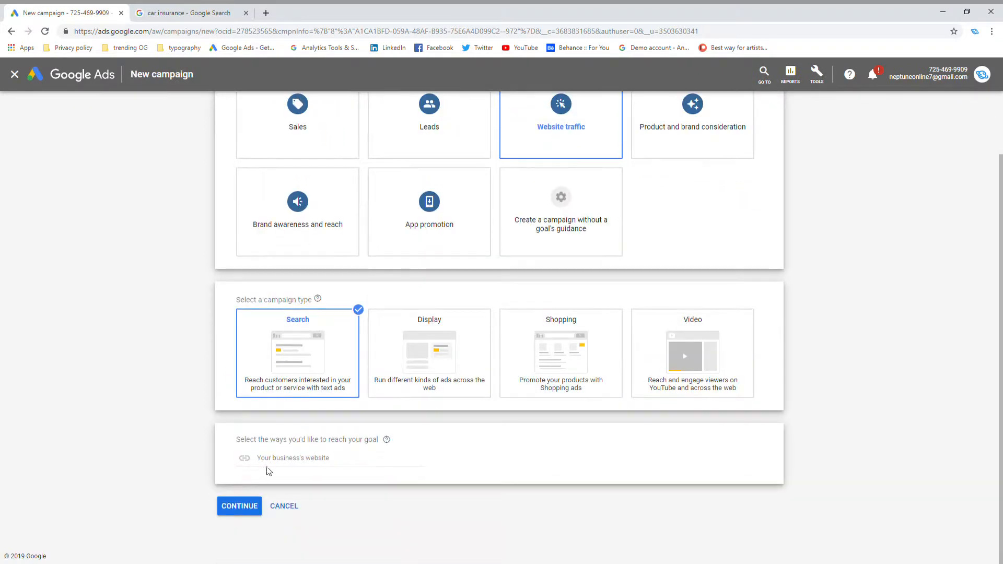
pyautogui.click(309, 464)
pyautogui.click(266, 12)
pyautogui.write('ne')
pyautogui.press('Return')
pyautogui.click(188, 32)
pyautogui.hotkey('ctrl', 'c')
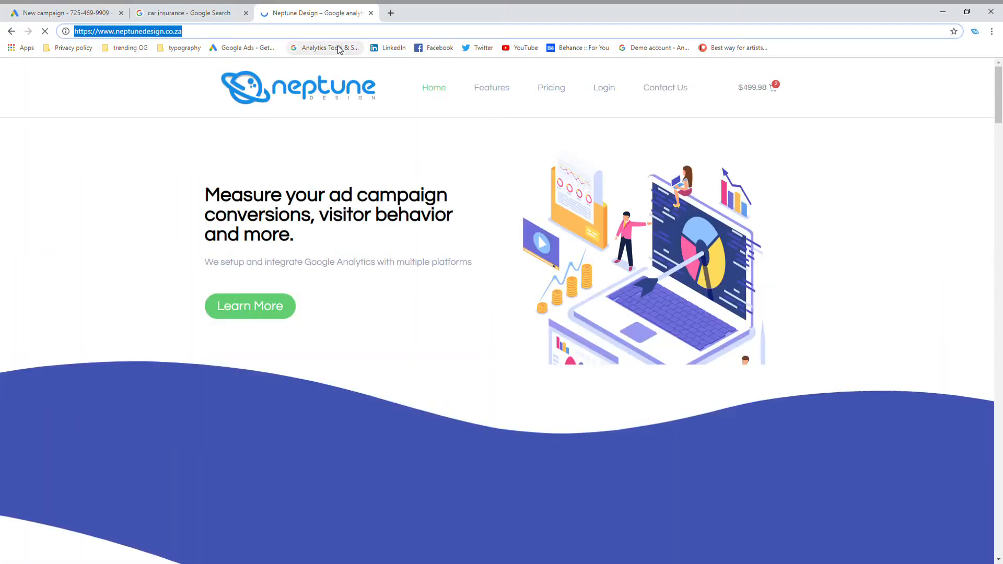
pyautogui.click(371, 12)
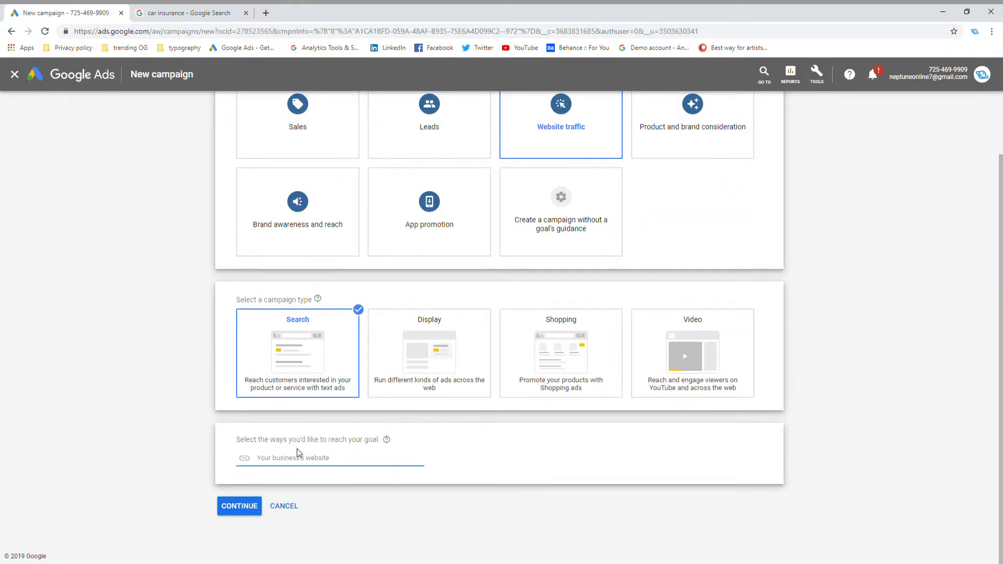
pyautogui.hotkey('ctrl', 'v')
pyautogui.press('Return')
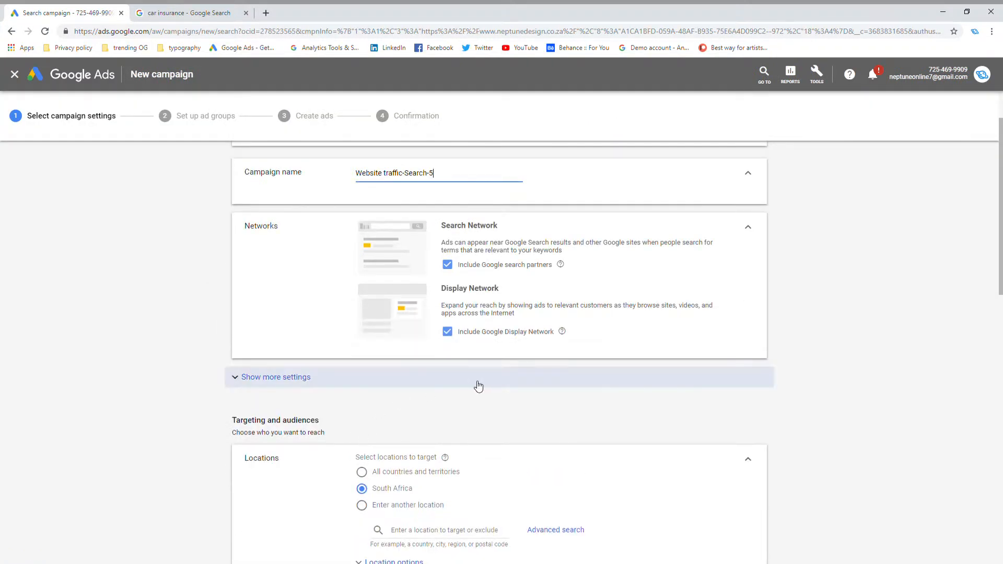
# Step: Name the campaign "Neptune Design Traffic"
pyautogui.moveTo(449, 179); pyautogui.dragTo(134, 176)
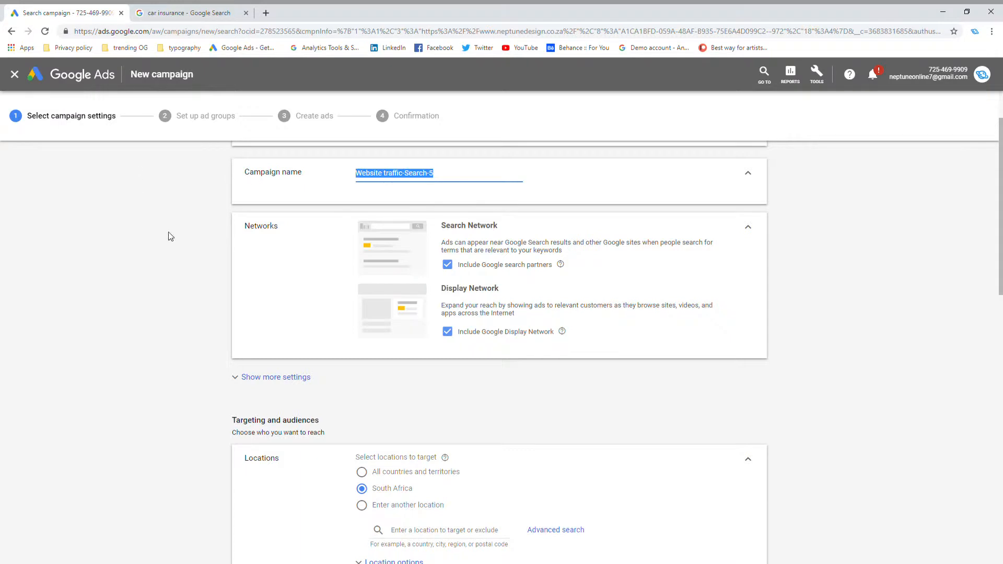
pyautogui.scroll(2, 191, 270)
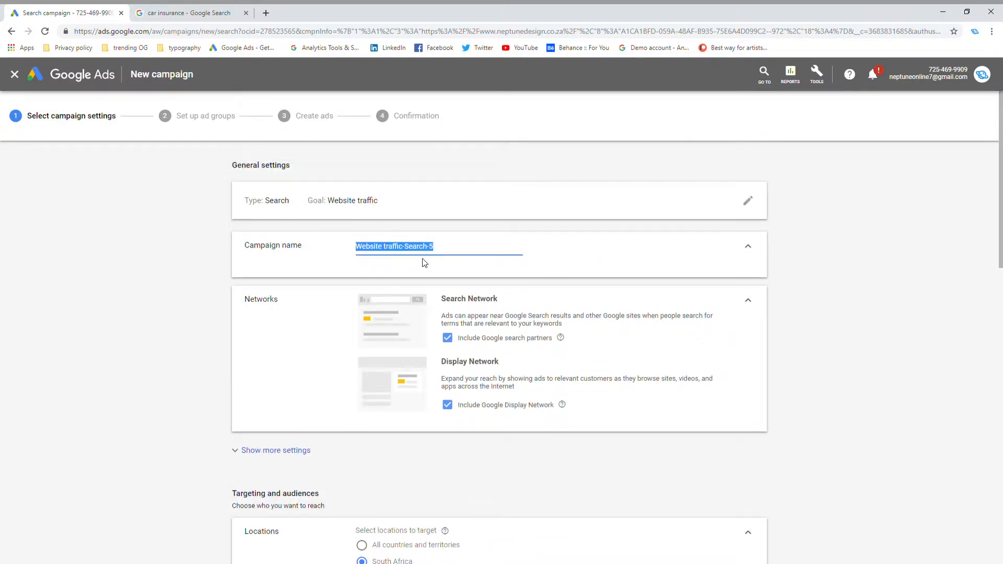
pyautogui.write('Neptune Design Traffic')
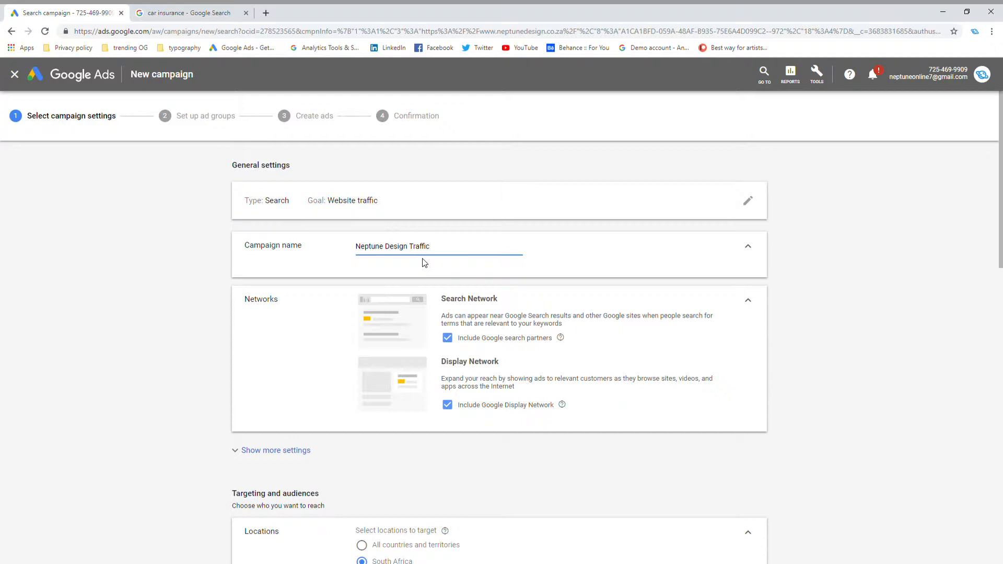
pyautogui.click(893, 215)
# Step: Target the city of Johannesburg, Gauteng, South Africa as the campaign's location
pyautogui.scroll(-2, 350, 345)
pyautogui.scroll(1, 394, 282)
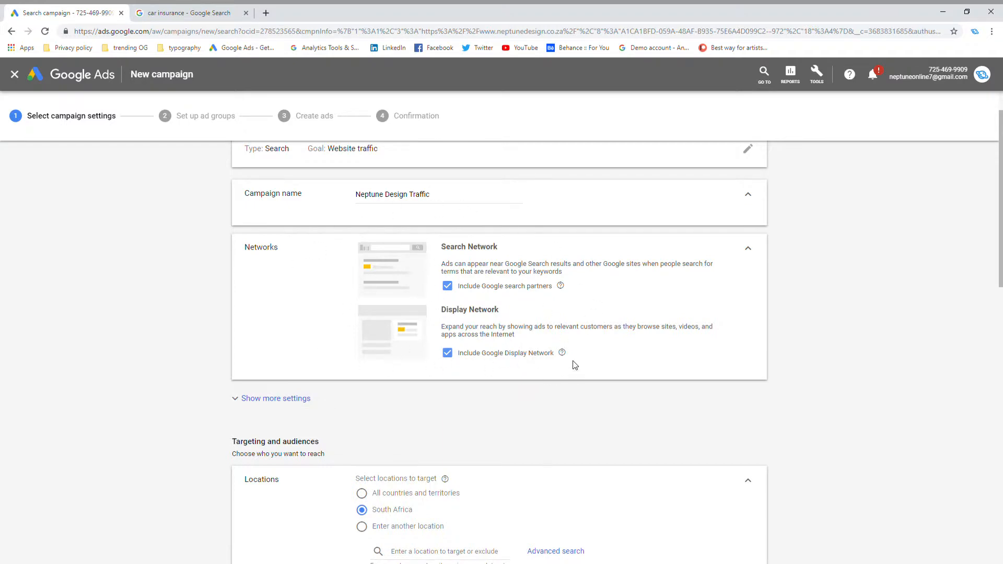
pyautogui.scroll(-3, 574, 364)
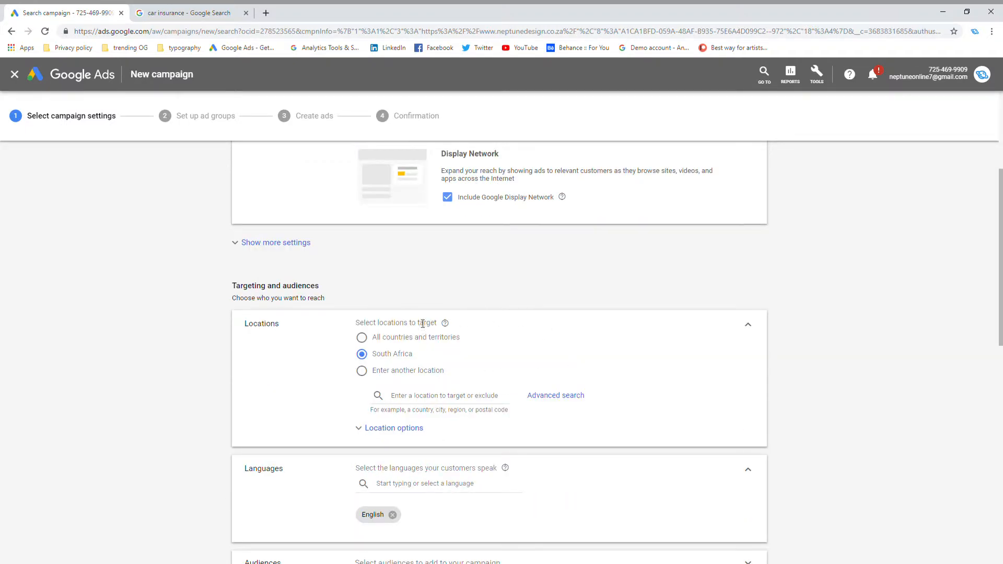
pyautogui.scroll(2, 391, 325)
pyautogui.scroll(-2, 385, 345)
pyautogui.scroll(-1, 336, 360)
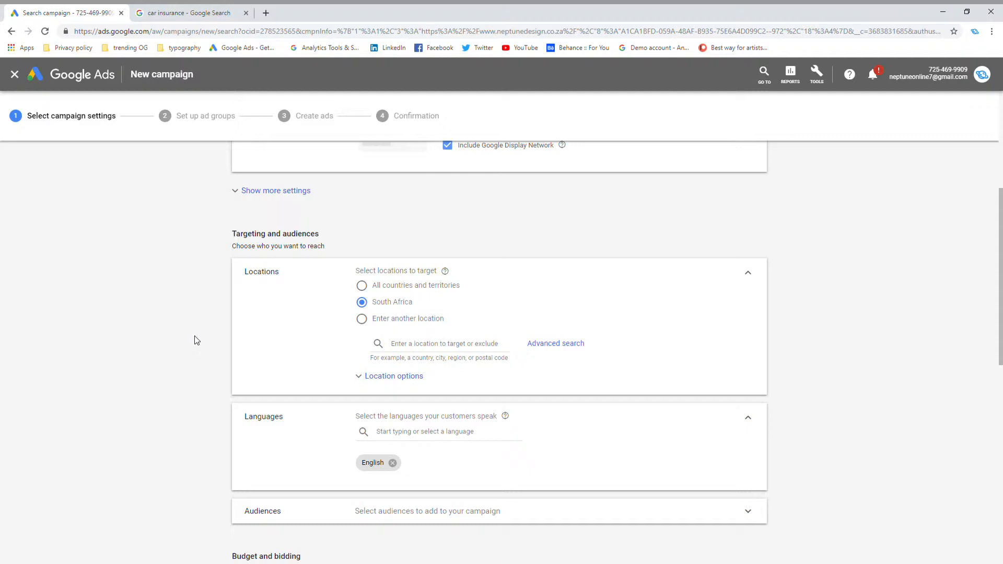
pyautogui.click(450, 352)
pyautogui.write('Joh')
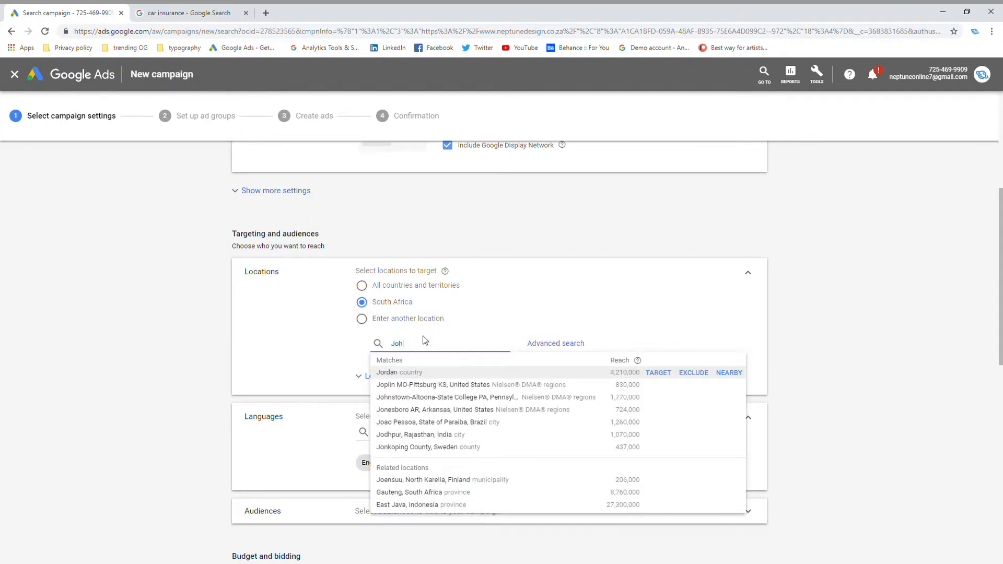
pyautogui.write('annes')
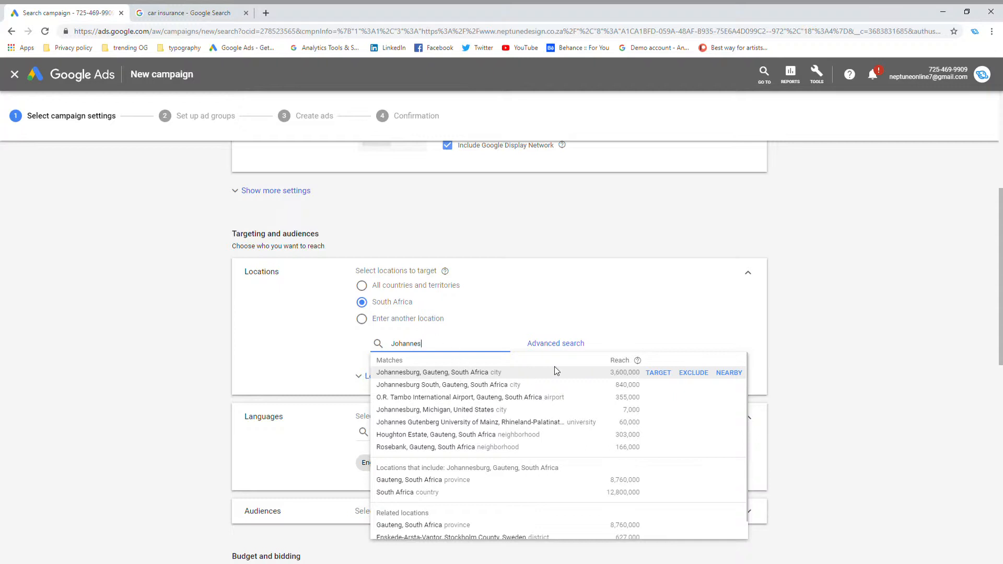
pyautogui.click(660, 374)
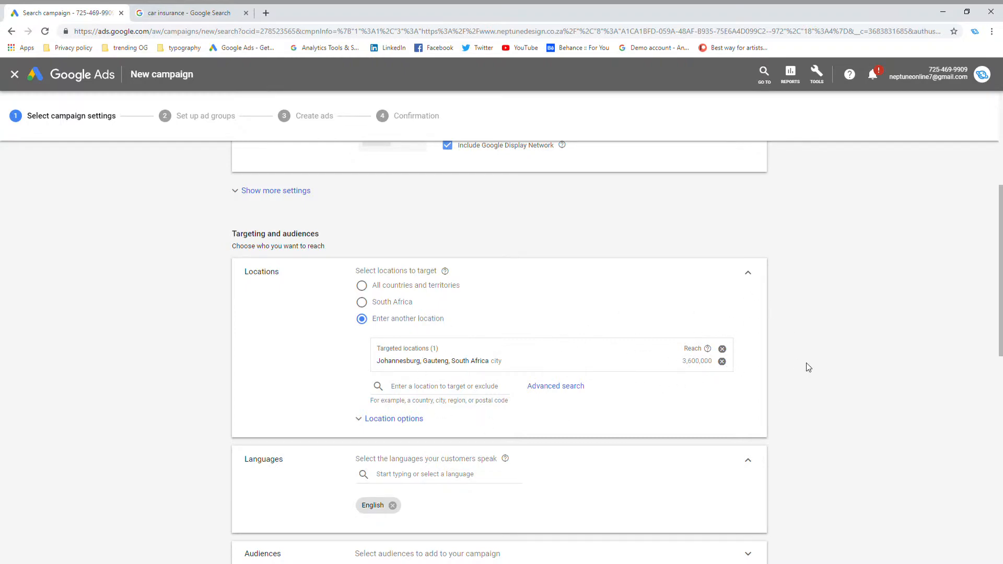
# Step: Examine the language settings and the audience choices available for the campaign, leaving the Audiences section collapsed
pyautogui.scroll(-3, 807, 361)
pyautogui.scroll(2, 803, 352)
pyautogui.scroll(-3, 340, 332)
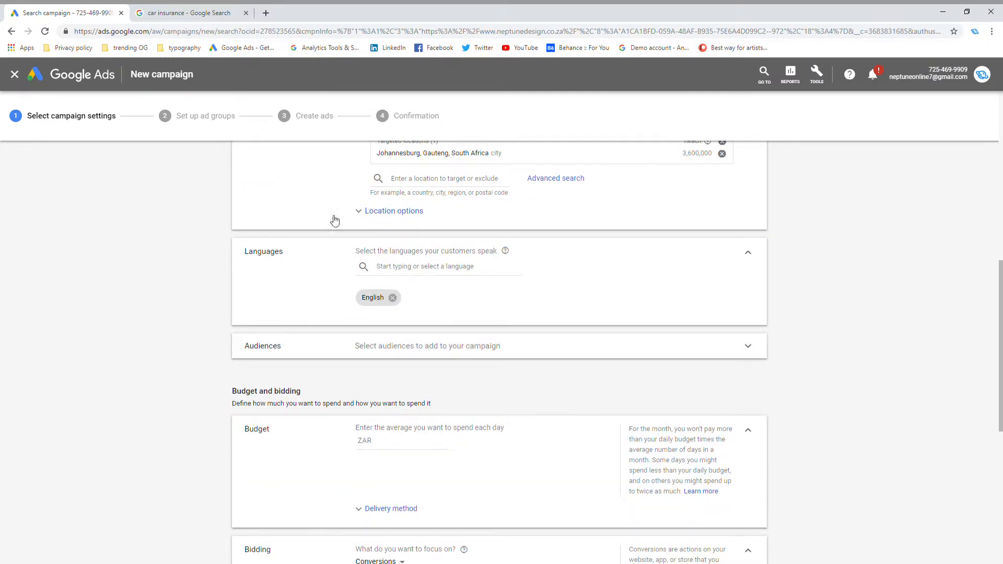
pyautogui.scroll(-2, 262, 315)
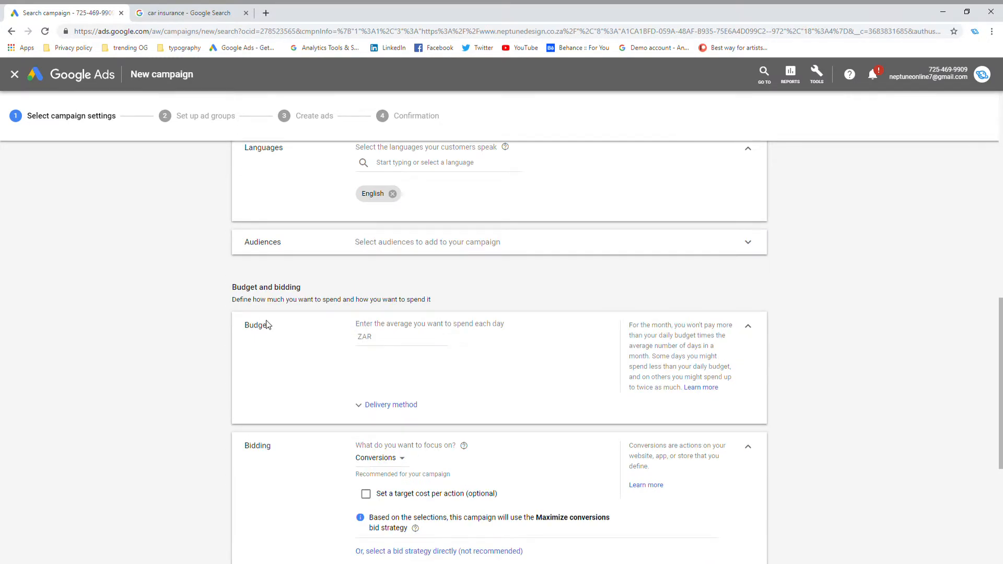
pyautogui.click(325, 250)
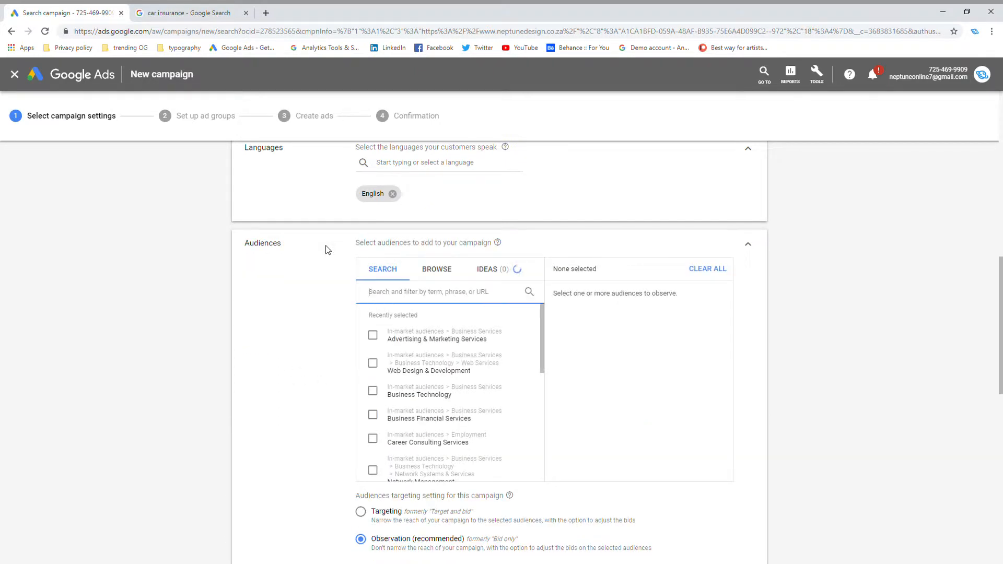
pyautogui.scroll(-1, 303, 284)
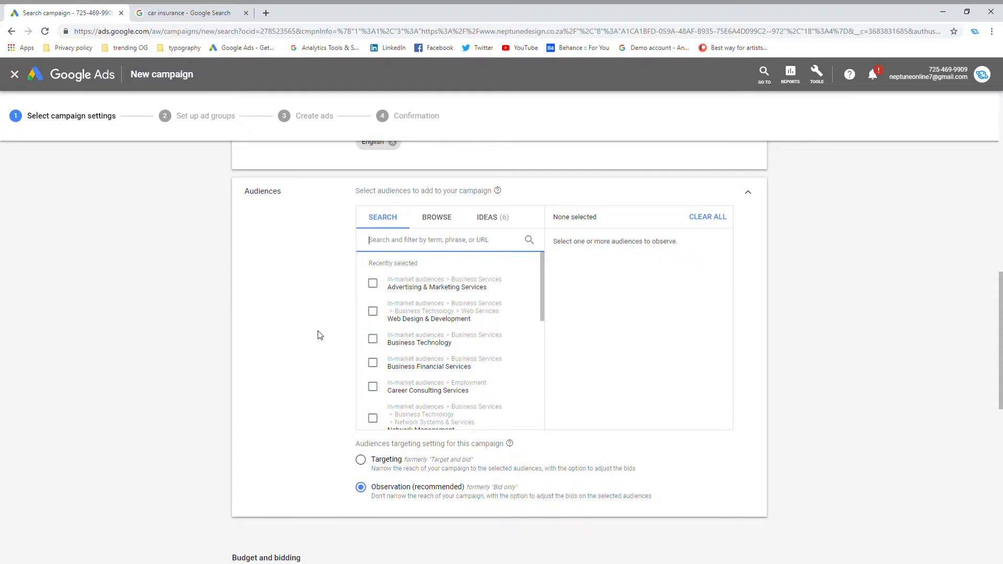
pyautogui.scroll(1, 334, 340)
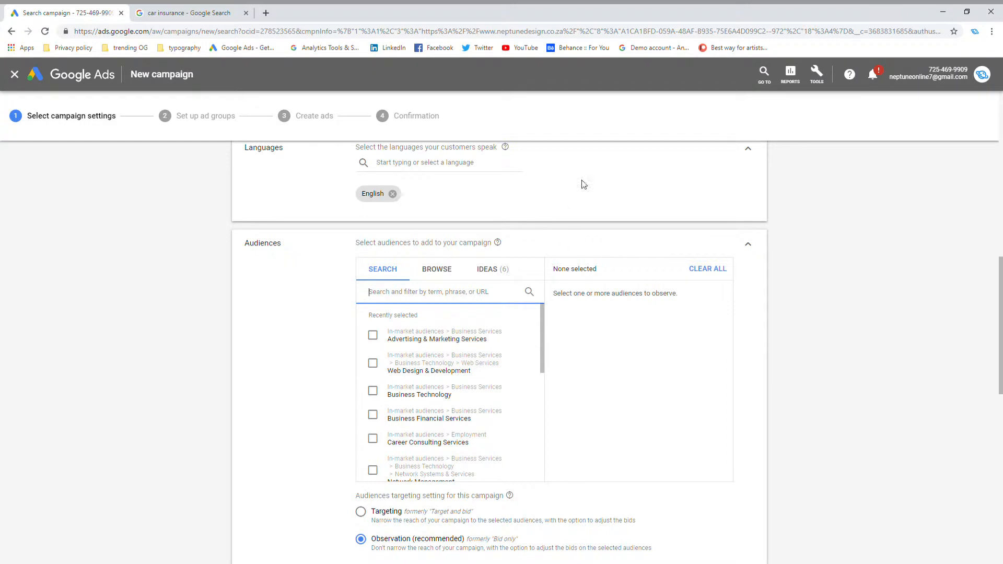
pyautogui.click(750, 246)
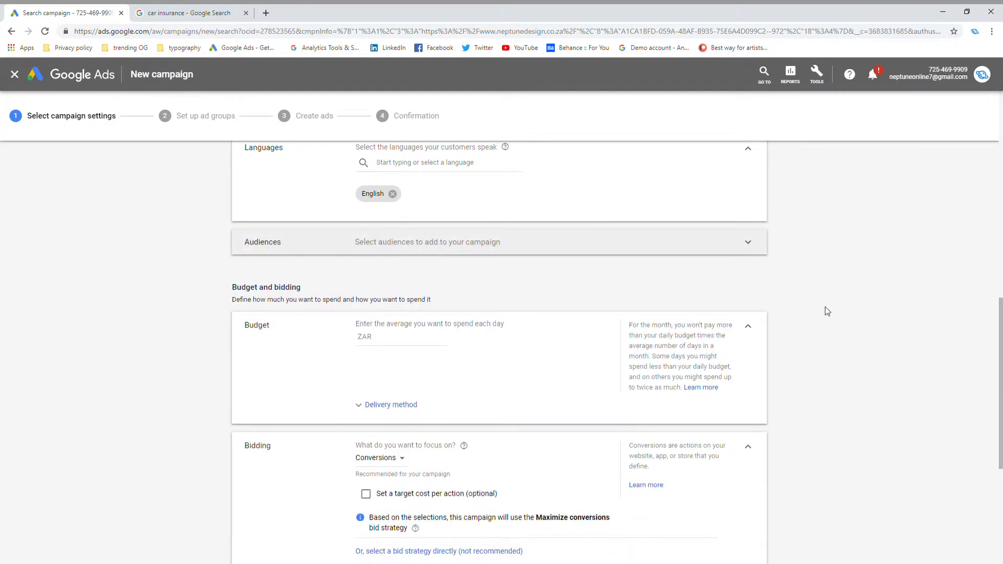
# Step: Set the campaign's average daily budget to ZAR 100
pyautogui.scroll(-1, 816, 298)
pyautogui.click(401, 345)
pyautogui.scroll(-1, 258, 350)
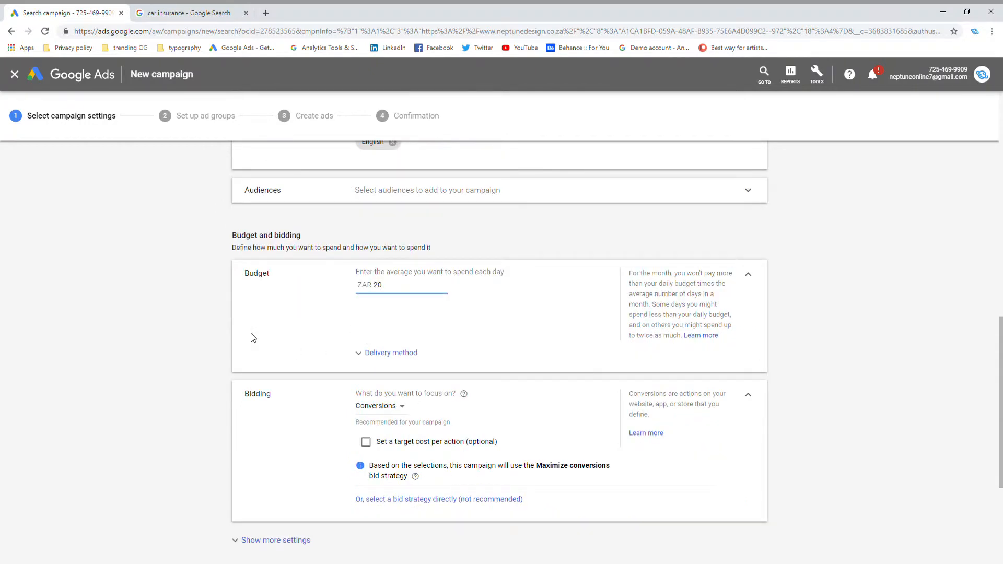
pyautogui.press('BackSpace')
pyautogui.press('BackSpace')
pyautogui.write('100')
pyautogui.click(891, 246)
# Step: Look over the bidding settings and the ads in the car insurance search results, ending back on the campaign settings
pyautogui.scroll(-2, 590, 374)
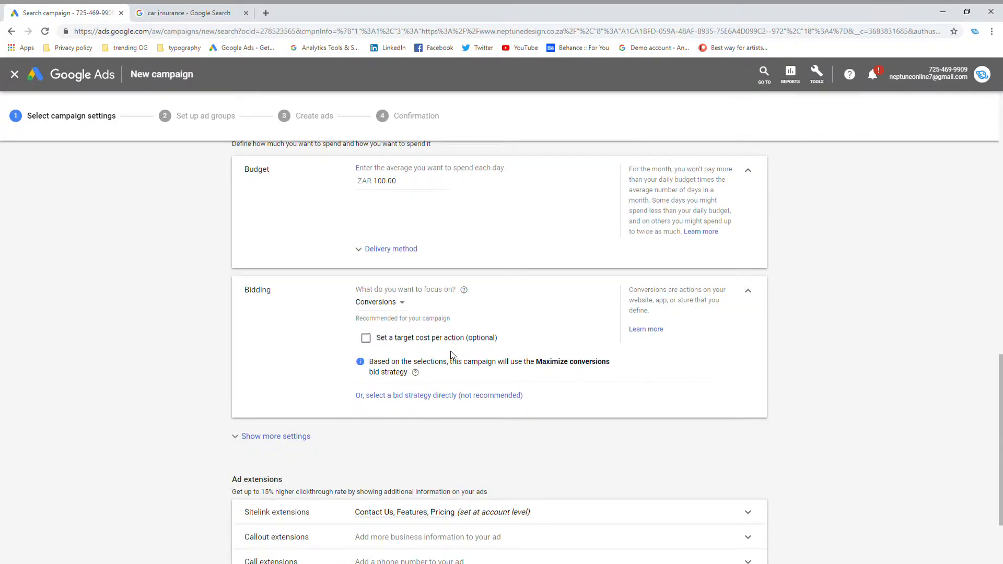
pyautogui.scroll(1, 290, 335)
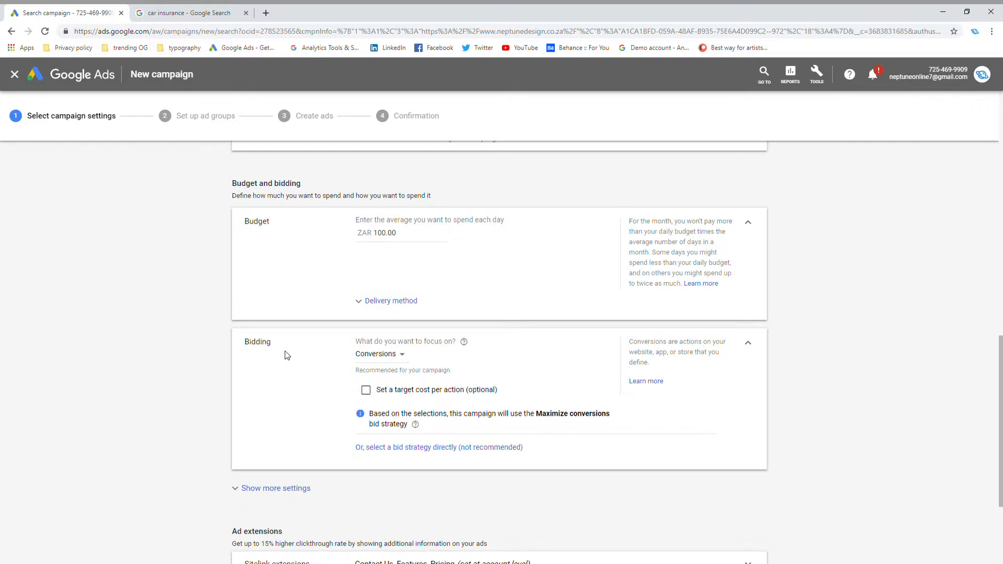
pyautogui.click(188, 12)
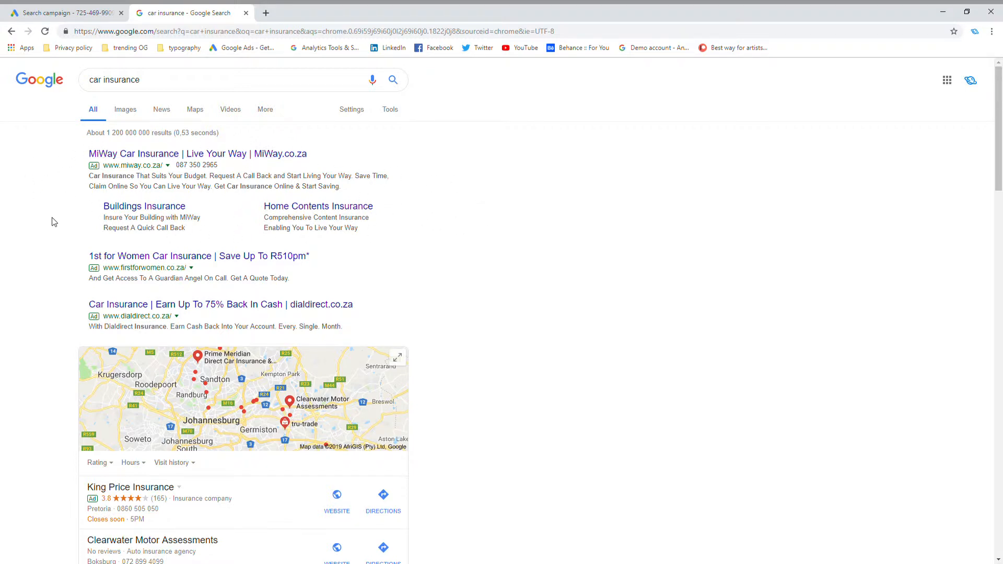
pyautogui.click(103, 8)
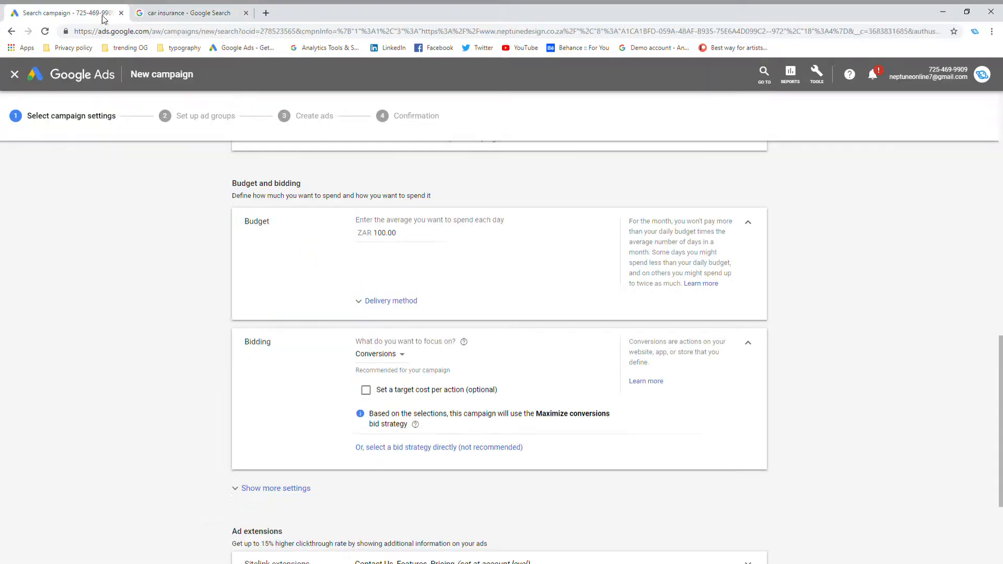
# Step: Set the campaign's bidding focus to Clicks
pyautogui.scroll(1, 394, 434)
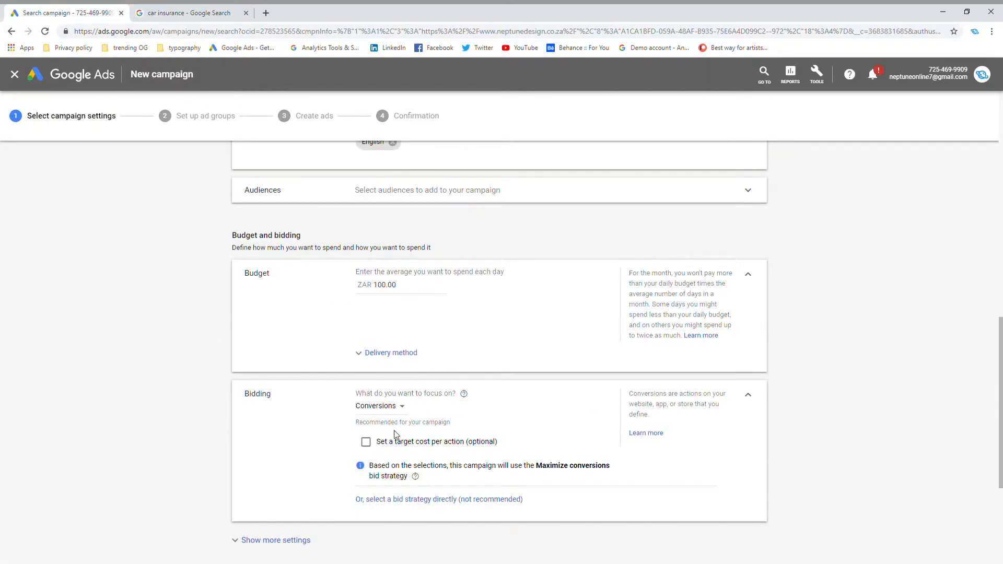
pyautogui.scroll(-1, 300, 428)
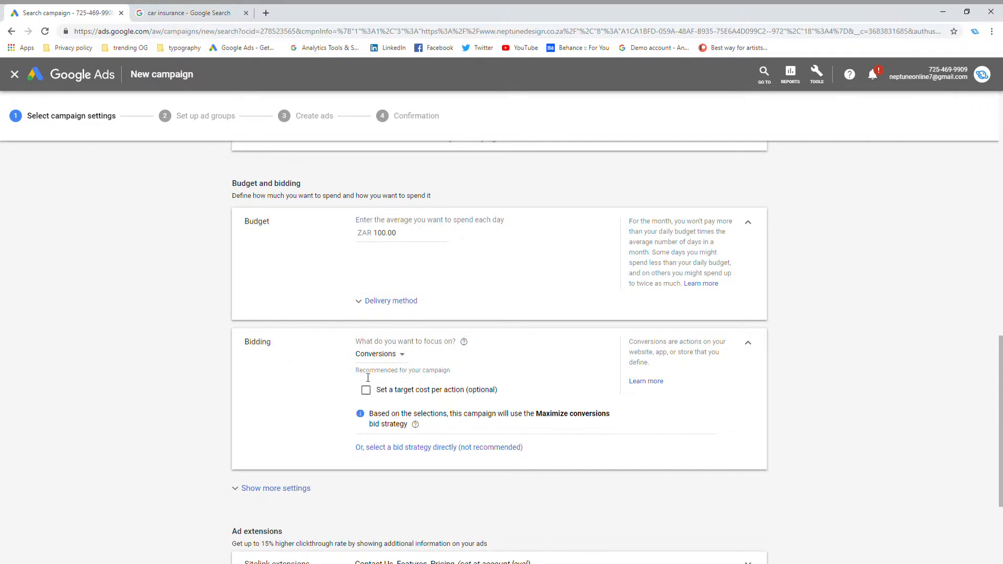
pyautogui.click(397, 356)
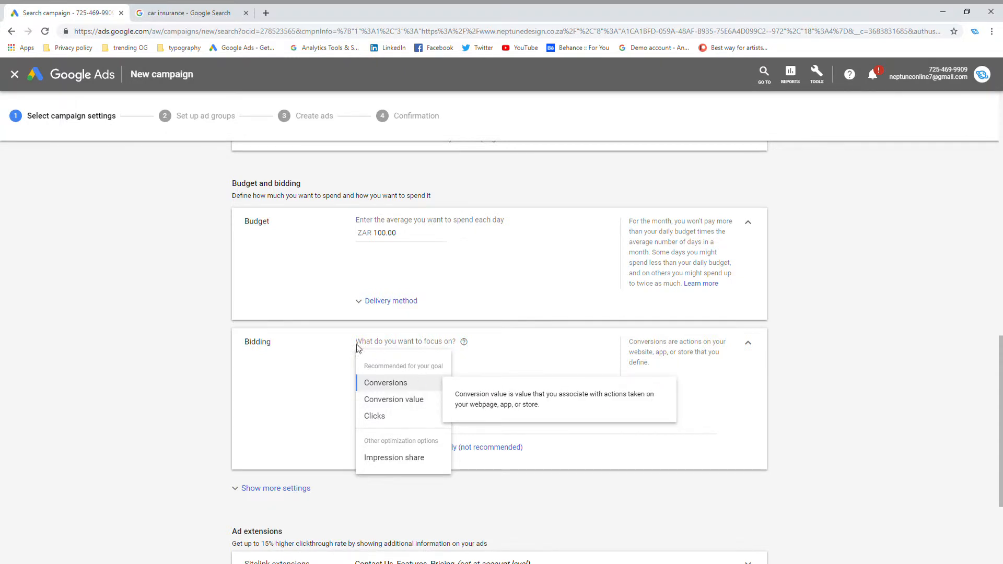
pyautogui.click(393, 417)
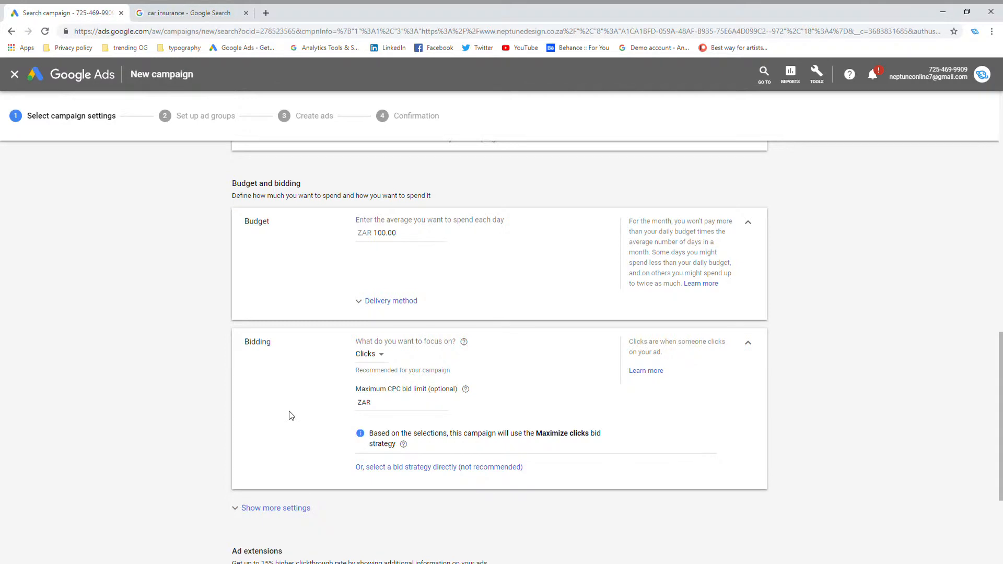
# Step: Switch the campaign's sitelink extensions to selecting and creating them at campaign level
pyautogui.scroll(-1, 290, 414)
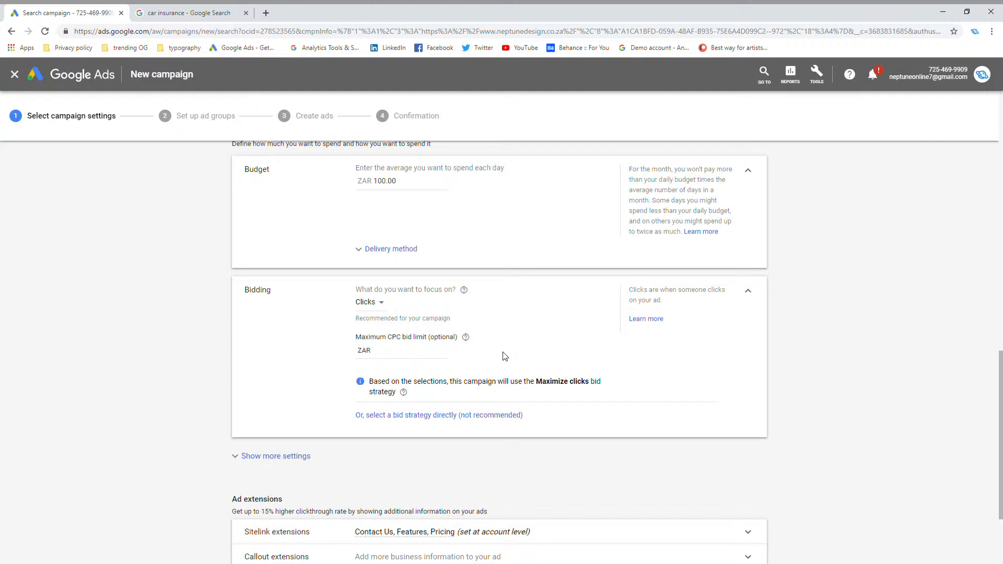
pyautogui.scroll(-1, 502, 358)
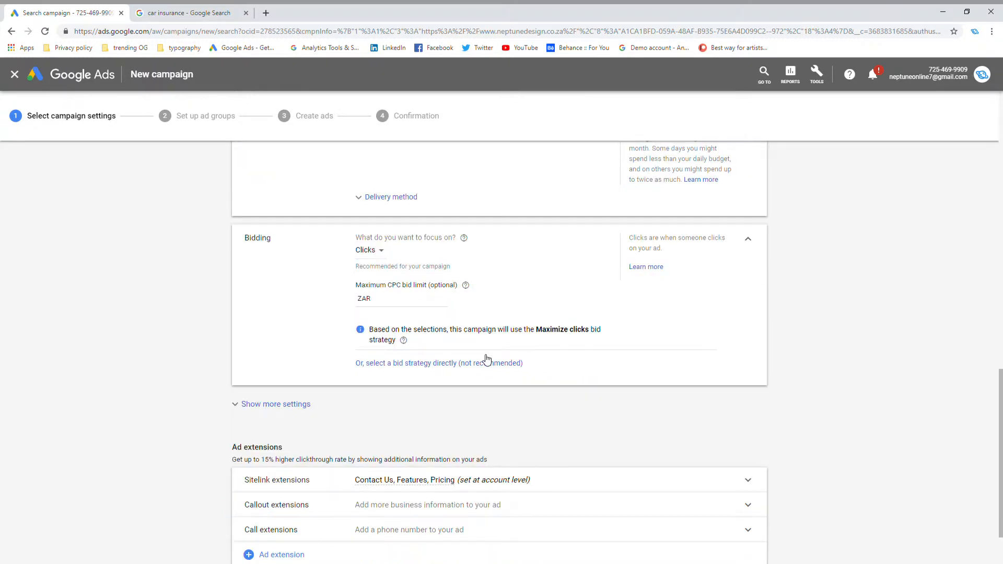
pyautogui.scroll(-2, 498, 313)
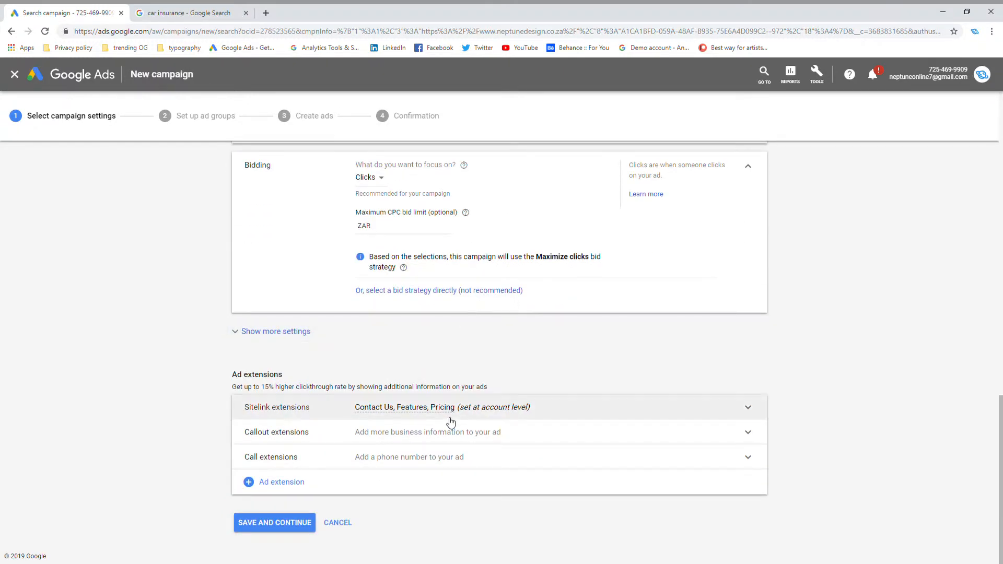
pyautogui.click(616, 407)
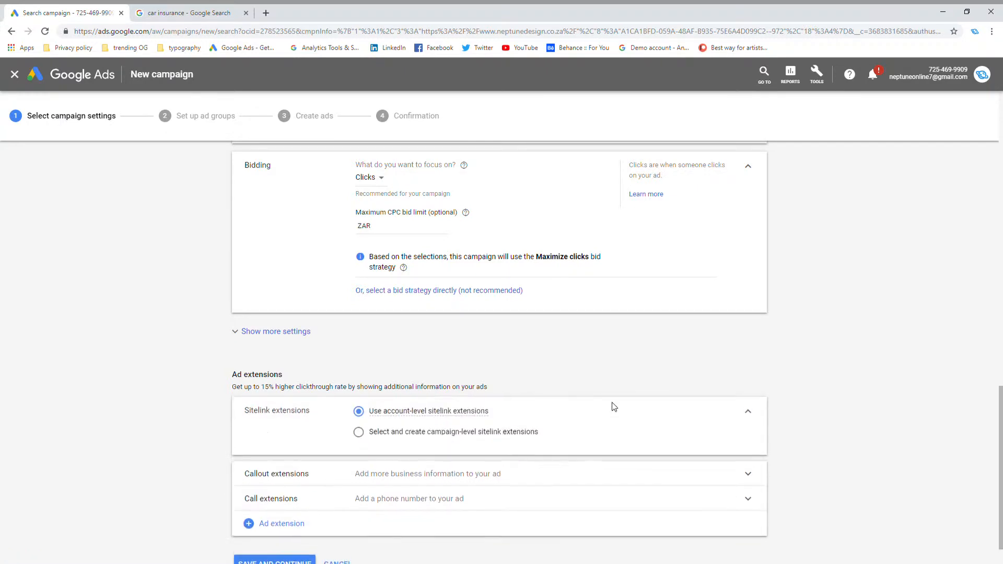
pyautogui.scroll(-1, 619, 365)
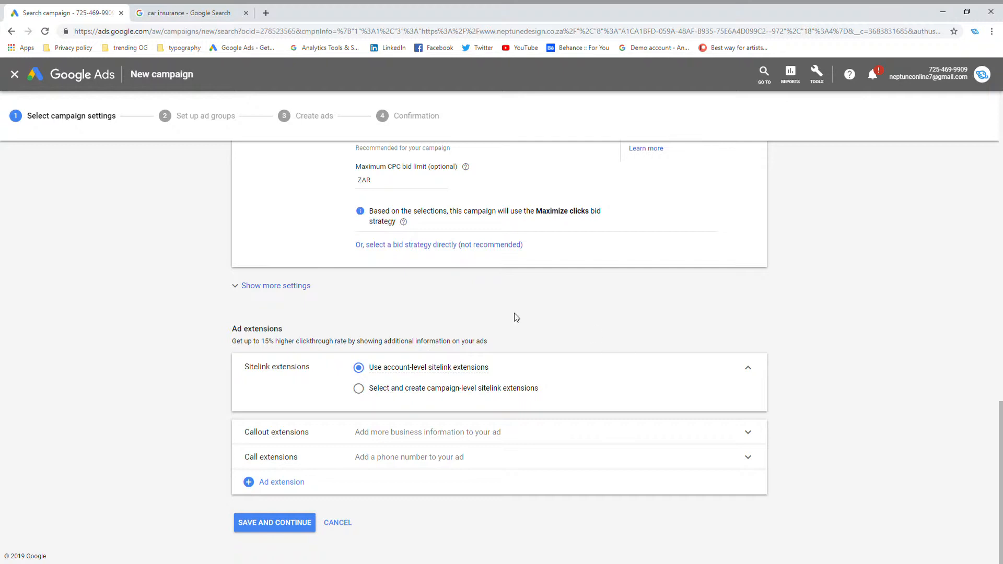
pyautogui.click(446, 388)
pyautogui.scroll(-2, 449, 388)
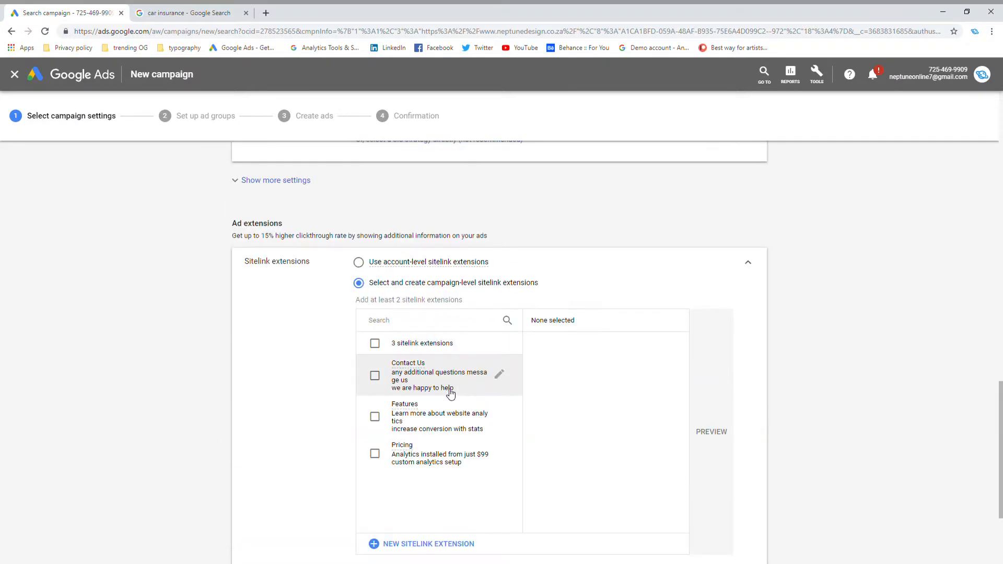
# Step: Select the Contact Us, Features and Pricing sitelink extensions for the campaign
pyautogui.click(451, 389)
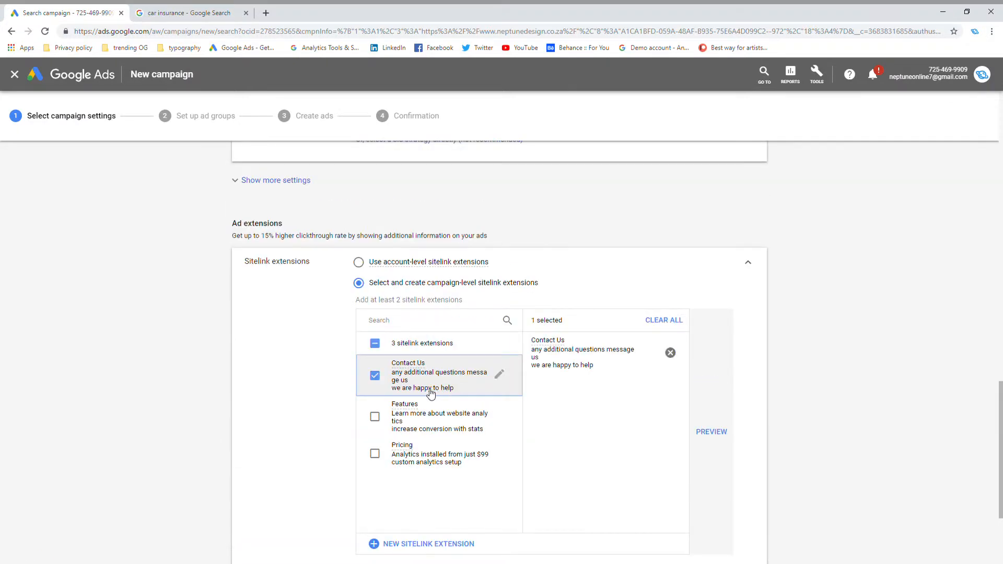
pyautogui.click(374, 375)
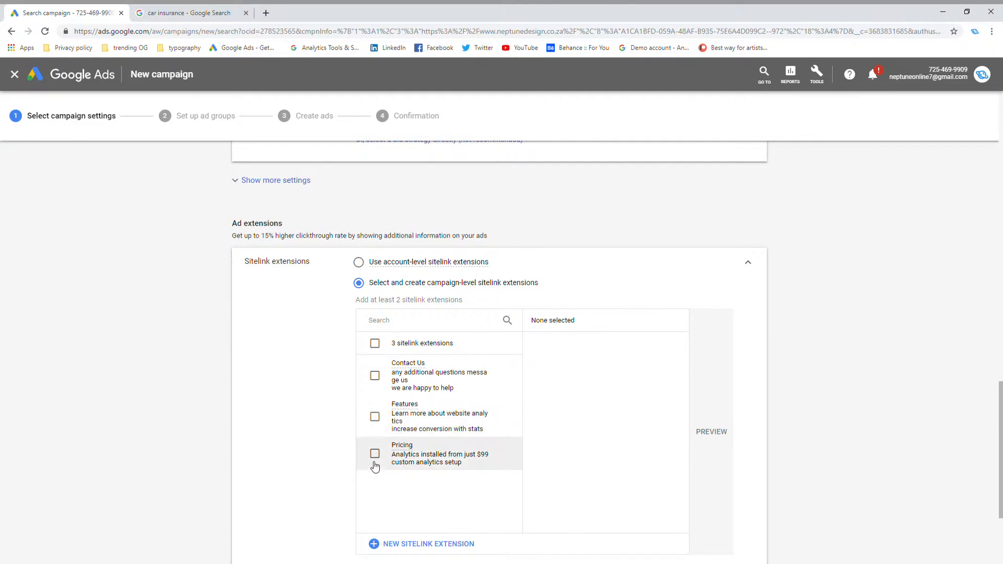
pyautogui.click(377, 380)
pyautogui.click(375, 416)
pyautogui.click(374, 453)
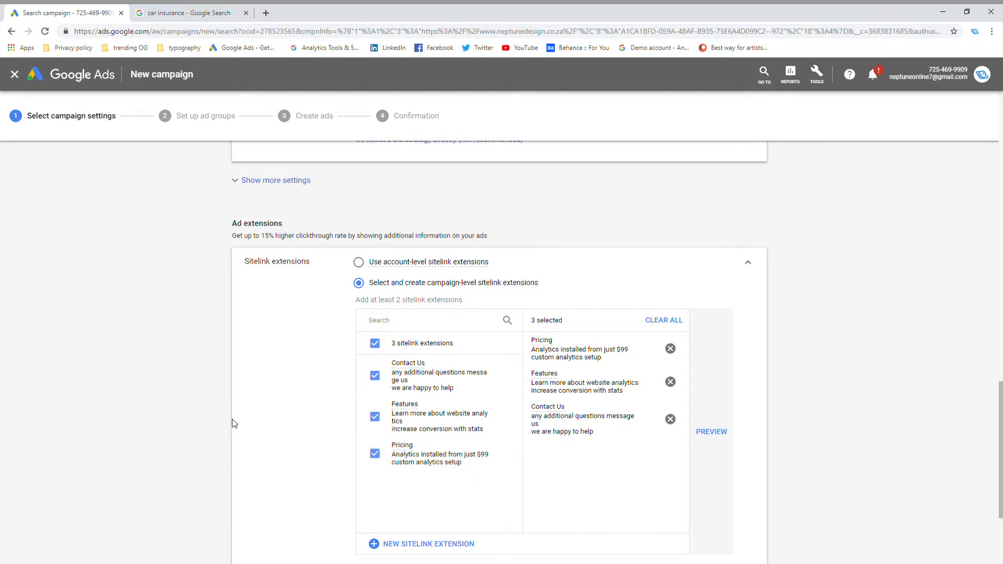
# Step: Look at how sitelinks appear in the car insurance search ads, ending back on the campaign's ad extensions
pyautogui.click(235, 11)
pyautogui.scroll(-3, 410, 297)
pyautogui.scroll(3, 411, 297)
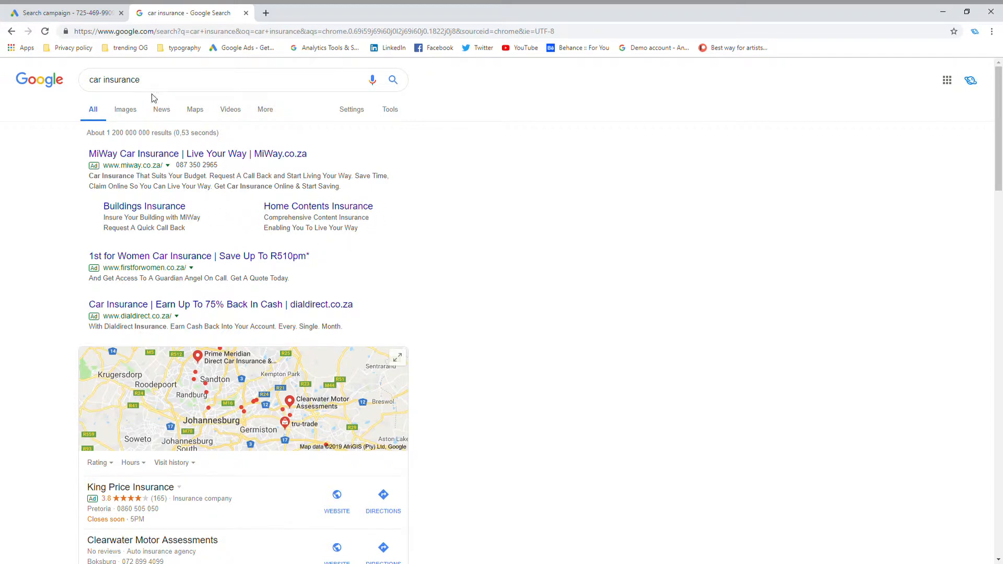
pyautogui.click(62, 12)
pyautogui.scroll(-3, 251, 307)
pyautogui.scroll(2, 277, 344)
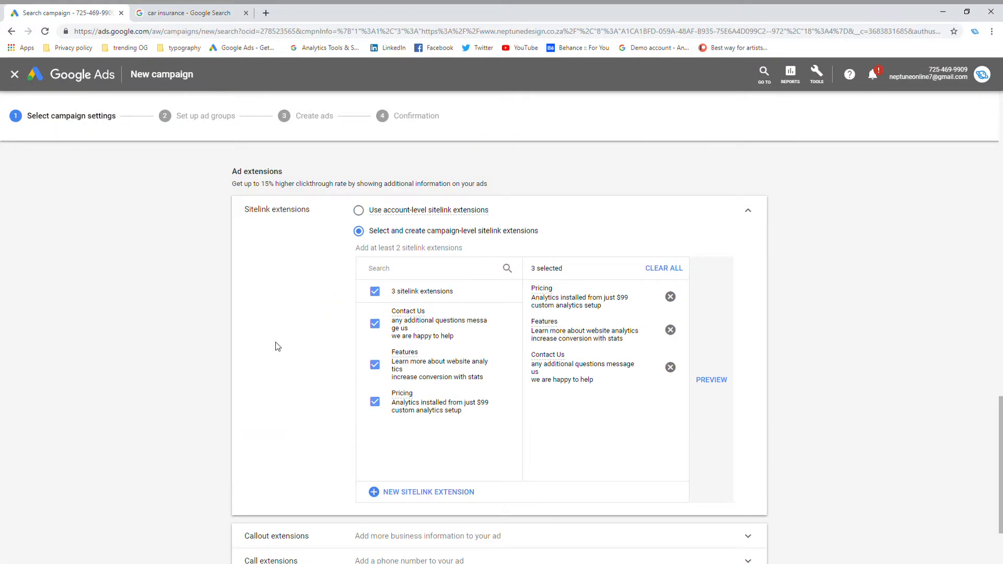
pyautogui.scroll(-2, 319, 409)
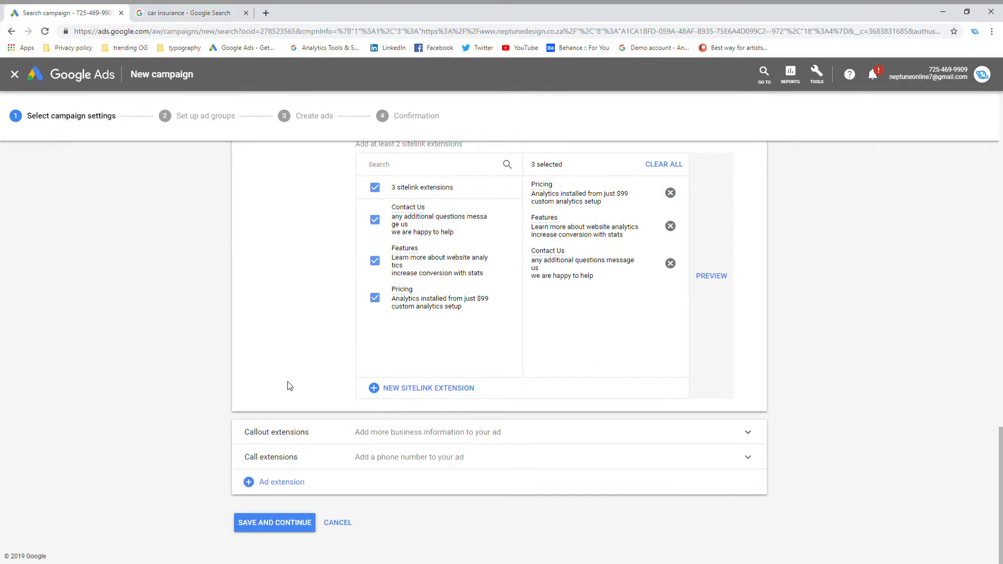
# Step: Examine the campaign-level callout extensions alongside the sitelinks, leaving all the callouts unselected
pyautogui.click(300, 442)
pyautogui.scroll(-5, 303, 374)
pyautogui.scroll(2, 296, 371)
pyautogui.scroll(4, 296, 371)
pyautogui.scroll(-5, 298, 371)
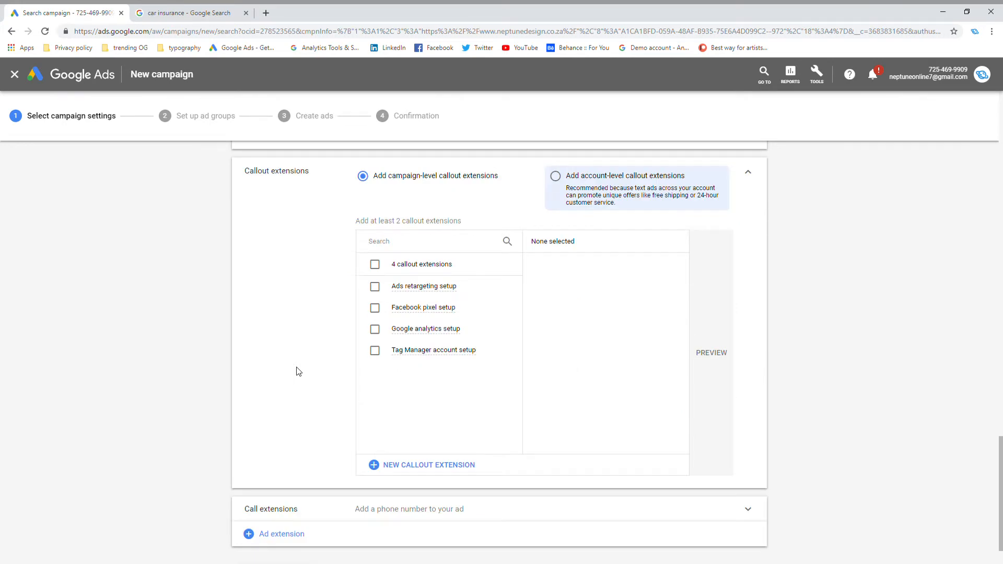
pyautogui.scroll(5, 298, 372)
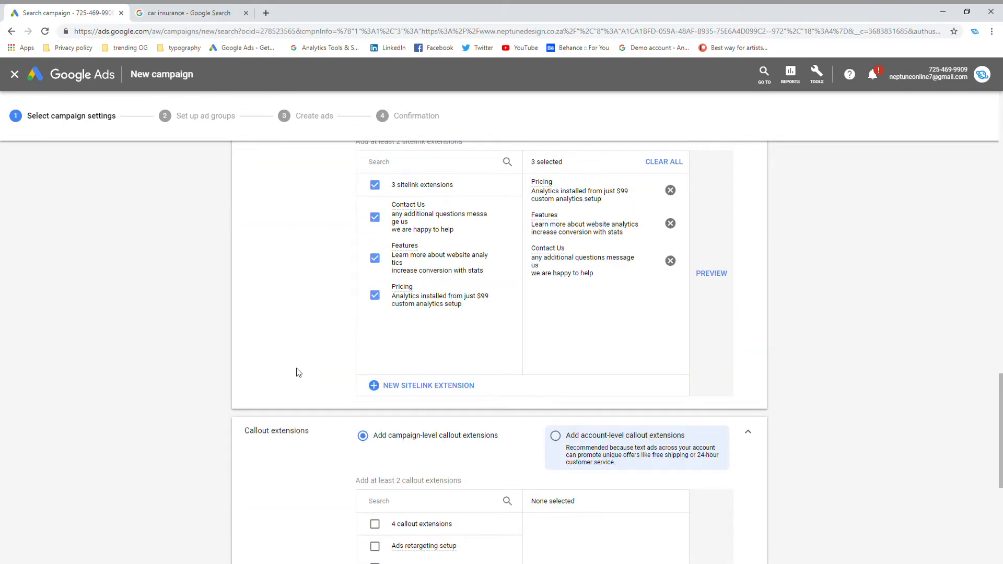
pyautogui.scroll(-3, 278, 370)
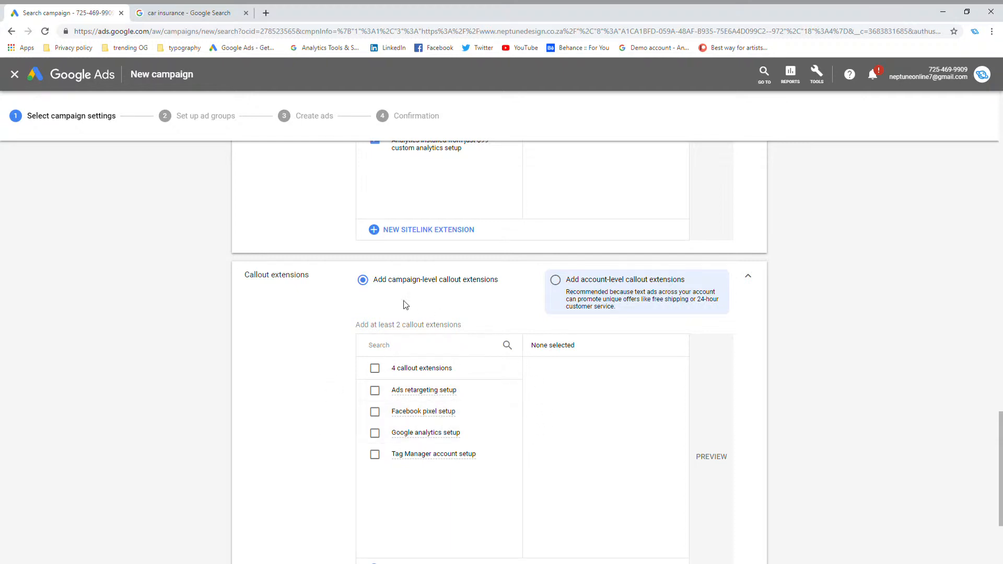
pyautogui.click(377, 372)
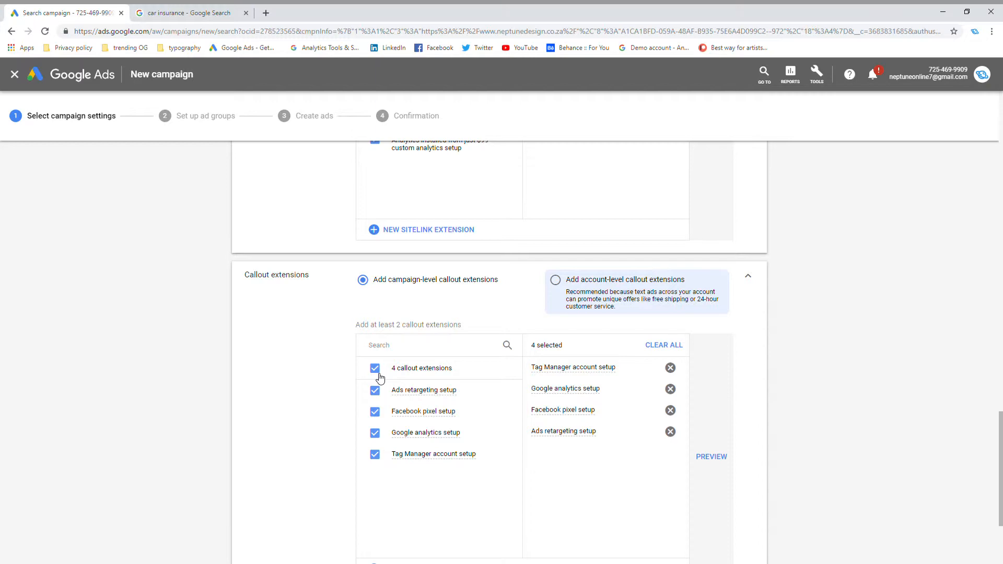
pyautogui.click(378, 373)
pyautogui.scroll(6, 270, 356)
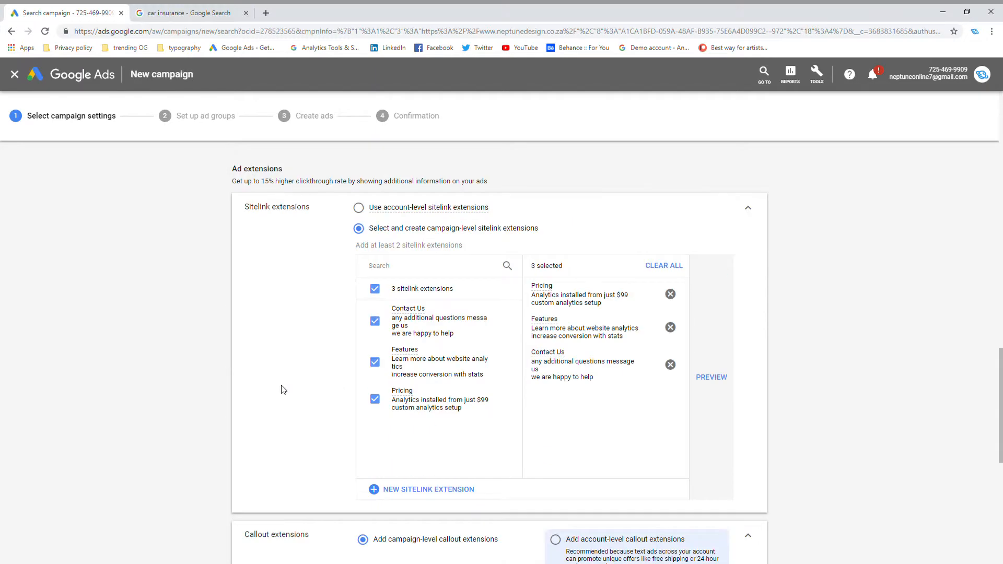
pyautogui.scroll(-9, 285, 399)
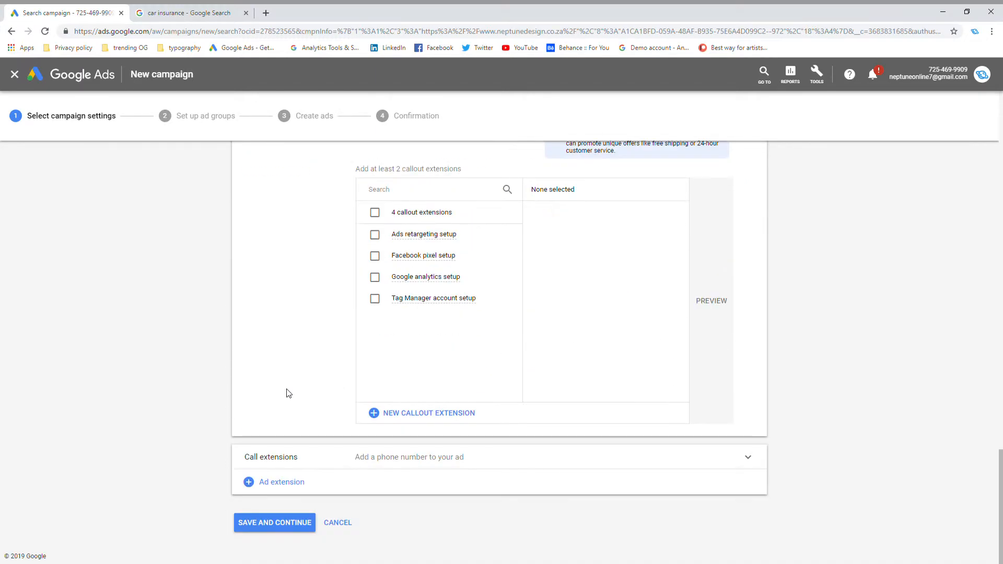
# Step: Add the existing phone number as a campaign-level call extension
pyautogui.click(304, 456)
pyautogui.scroll(-6, 302, 374)
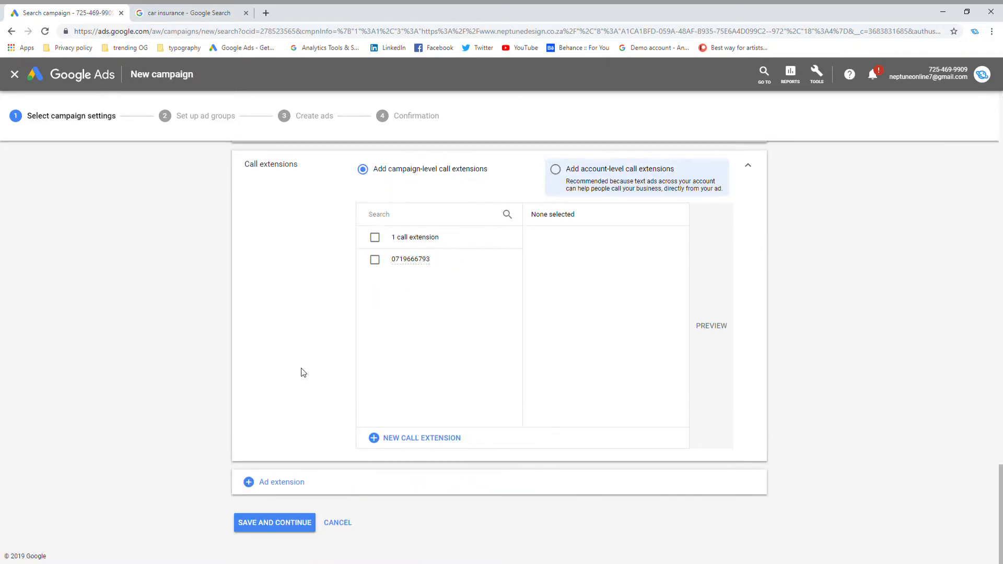
pyautogui.scroll(2, 312, 374)
pyautogui.scroll(-1, 313, 375)
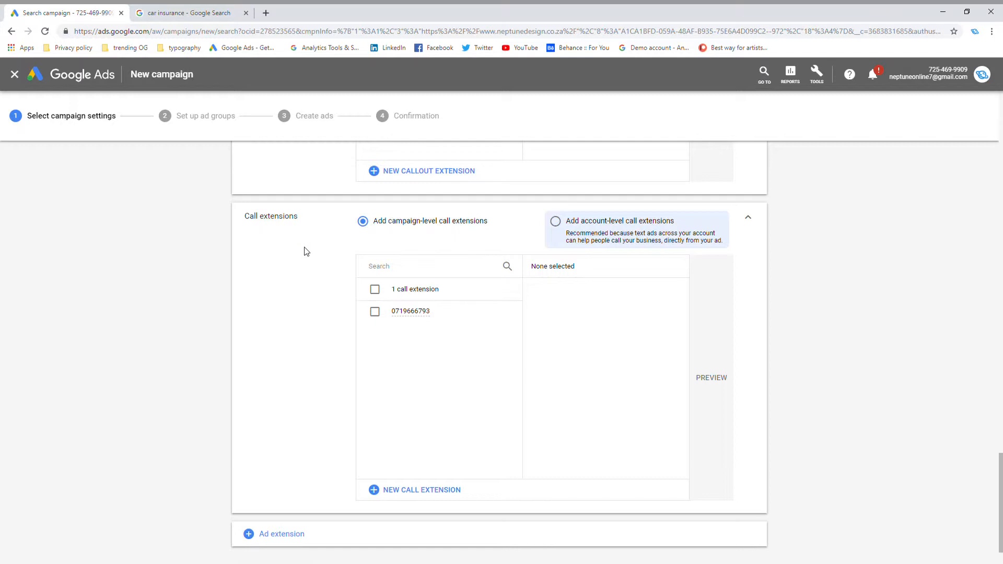
pyautogui.click(375, 312)
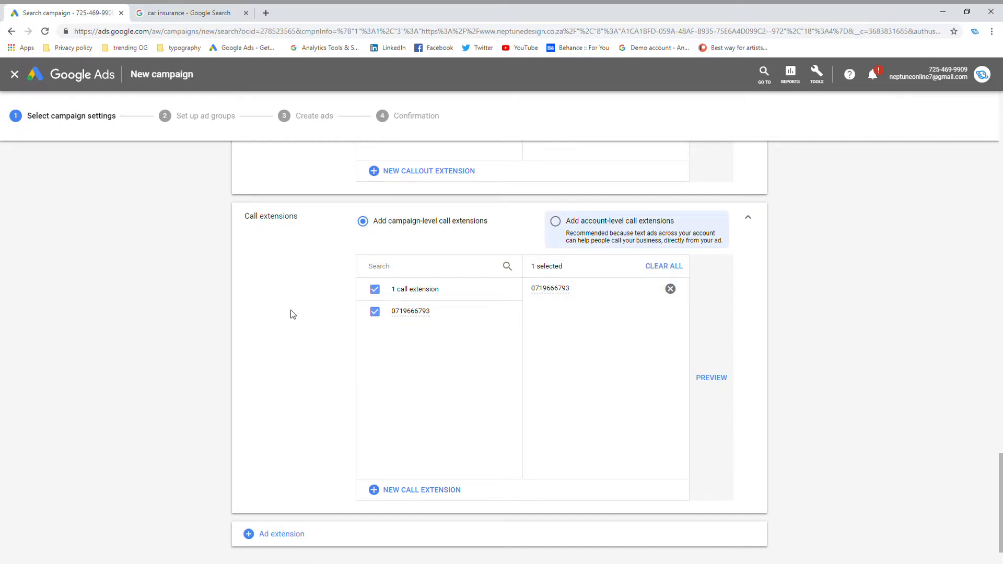
# Step: Review the chosen and additional ad extension types, and save the campaign settings to continue to the ad group setup
pyautogui.scroll(10, 291, 306)
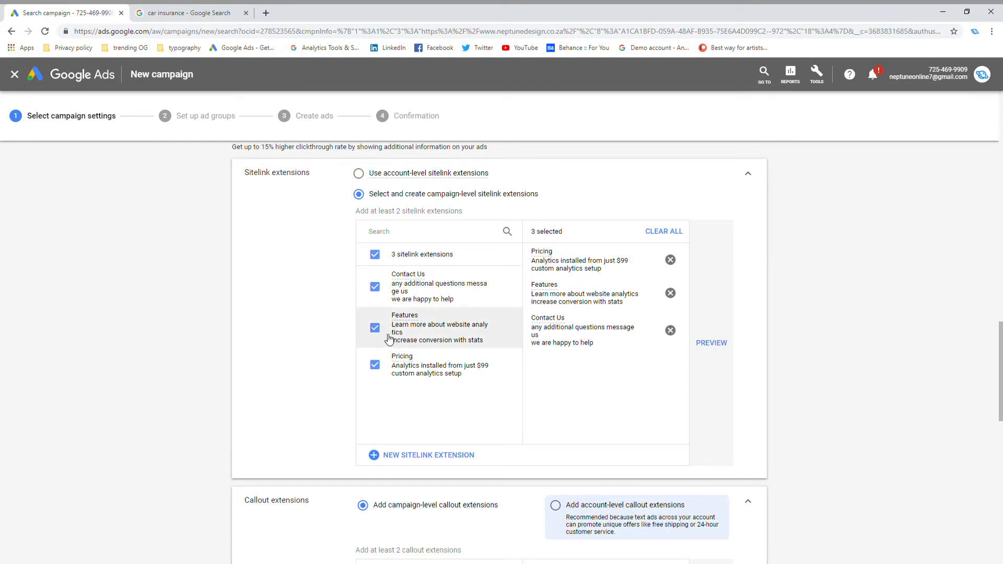
pyautogui.scroll(-10, 312, 372)
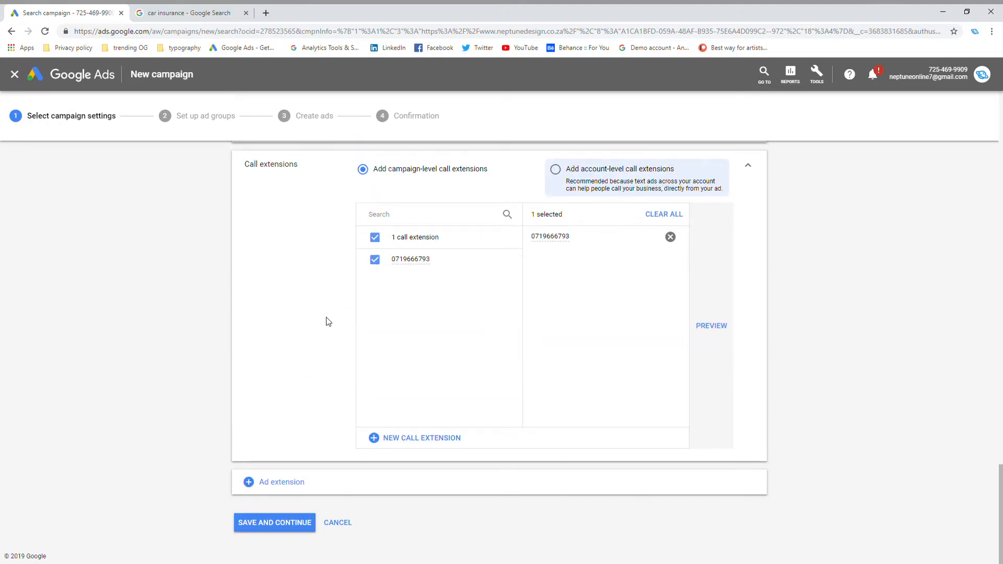
pyautogui.click(294, 481)
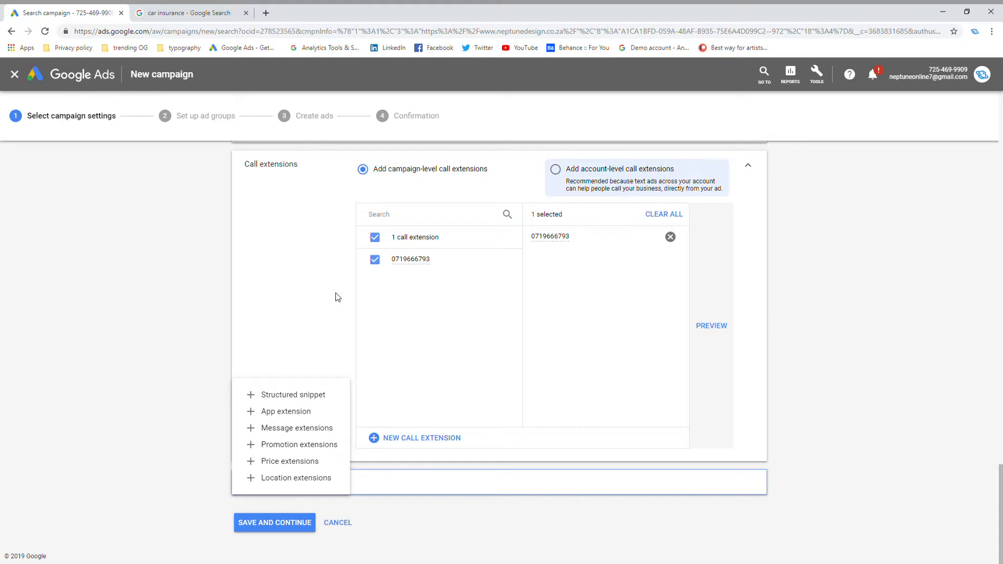
pyautogui.click(269, 529)
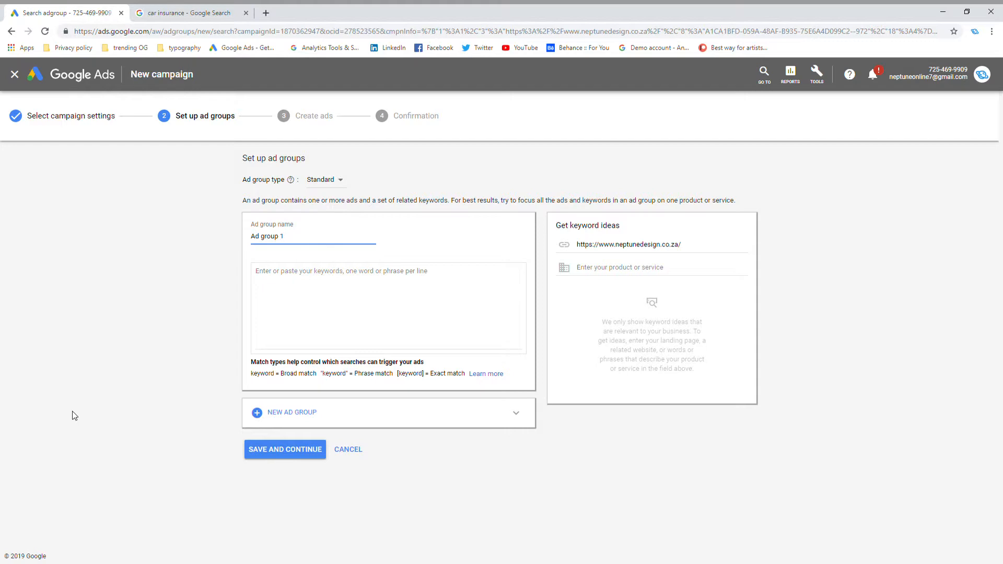
# Step: Rerun the Google search for "car insurance" and view its ads, ending back on the ad group setup
pyautogui.click(252, 9)
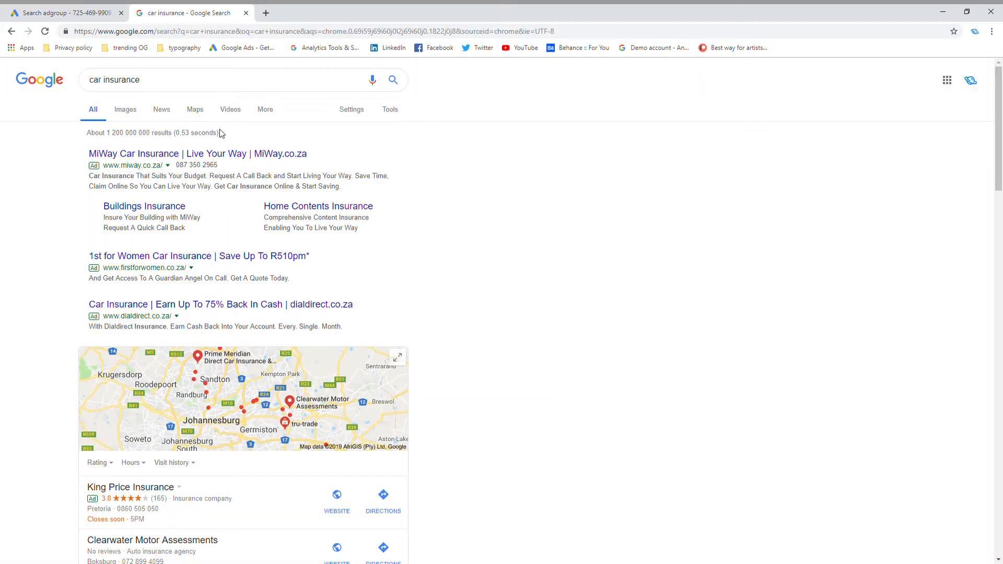
pyautogui.click(170, 82)
pyautogui.press('Return')
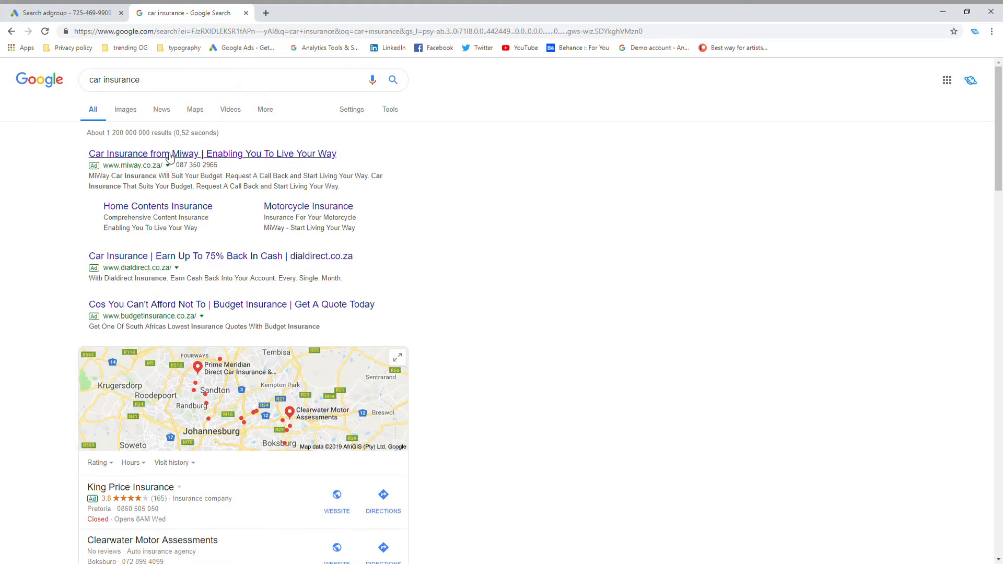
pyautogui.click(75, 10)
# Step: Try "car insurance" as a keyword for Ad group 1 and clear the keyword list again
pyautogui.write('car insurance')
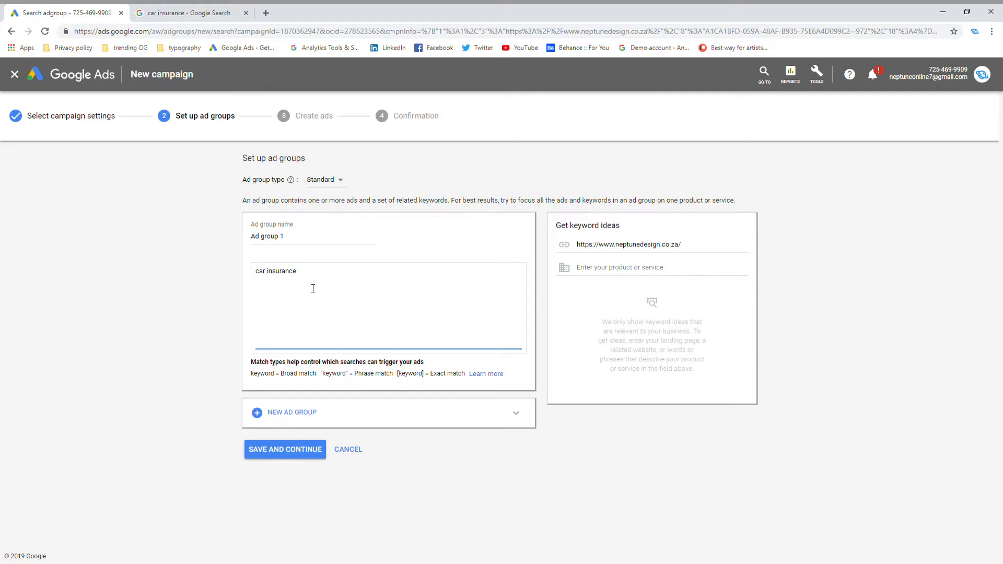
pyautogui.hotkey('ctrl', 'a')
pyautogui.press('BackSpace')
# Step: Search Google for "vehicle insurance" to view the ads shown for this alternative keyword
pyautogui.click(196, 12)
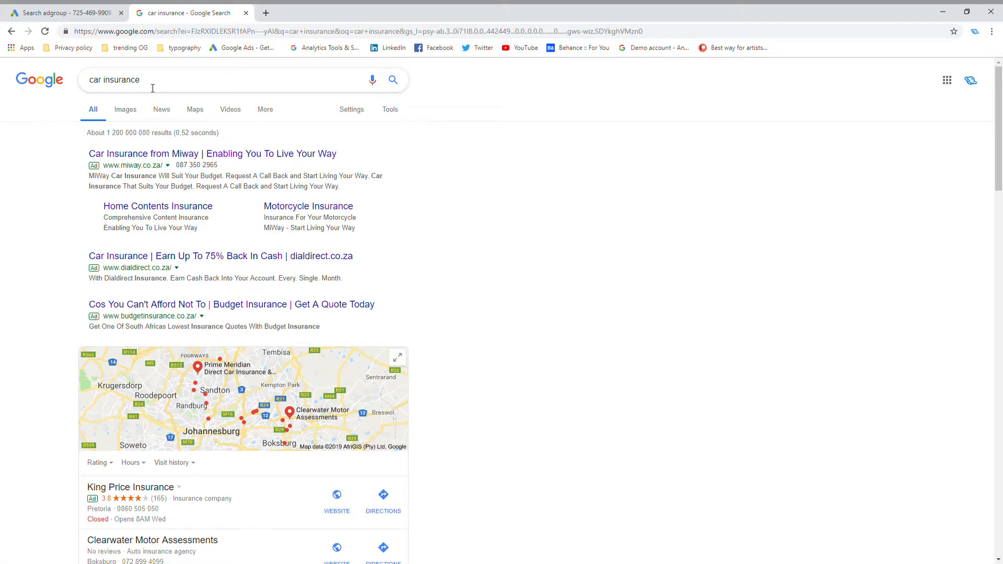
pyautogui.click(111, 82)
pyautogui.moveTo(102, 81); pyautogui.dragTo(80, 82)
pyautogui.press('BackSpace')
pyautogui.write('vehic')
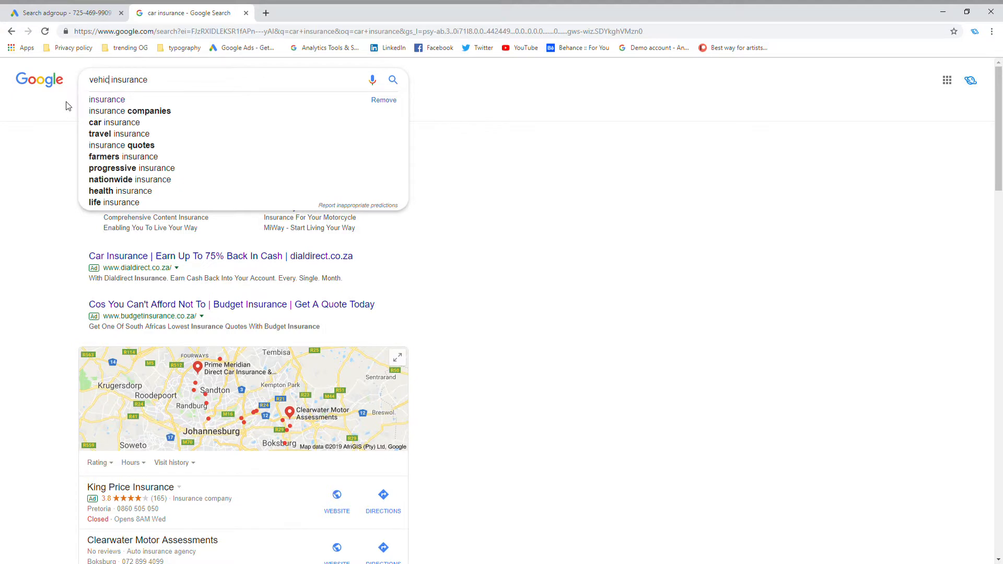
pyautogui.press('Down')
pyautogui.press('Return')
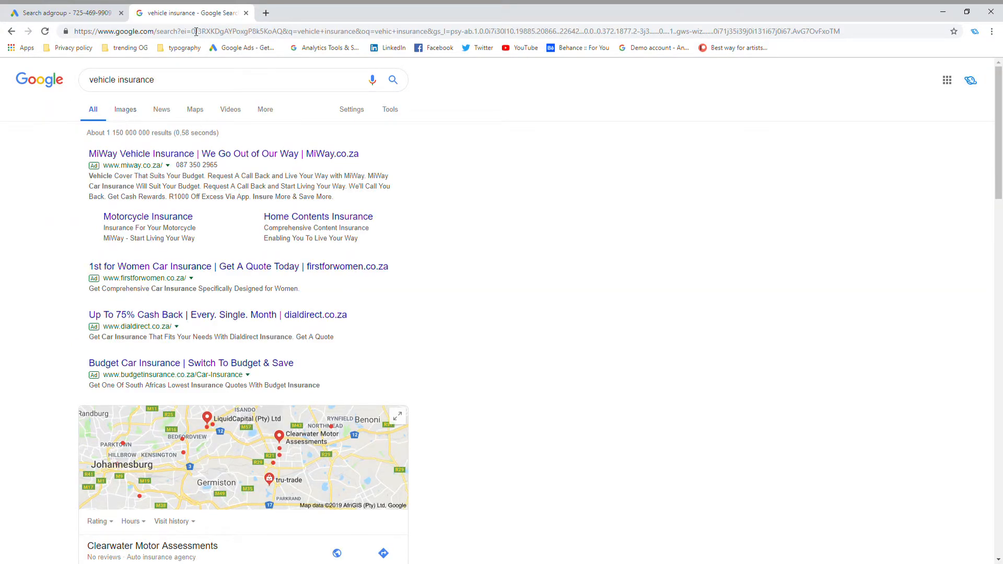
# Step: Close the search results and enter "google analytics", "google ppc" and "goolge conversion tracking" as keywords for Ad group 1
pyautogui.click(246, 12)
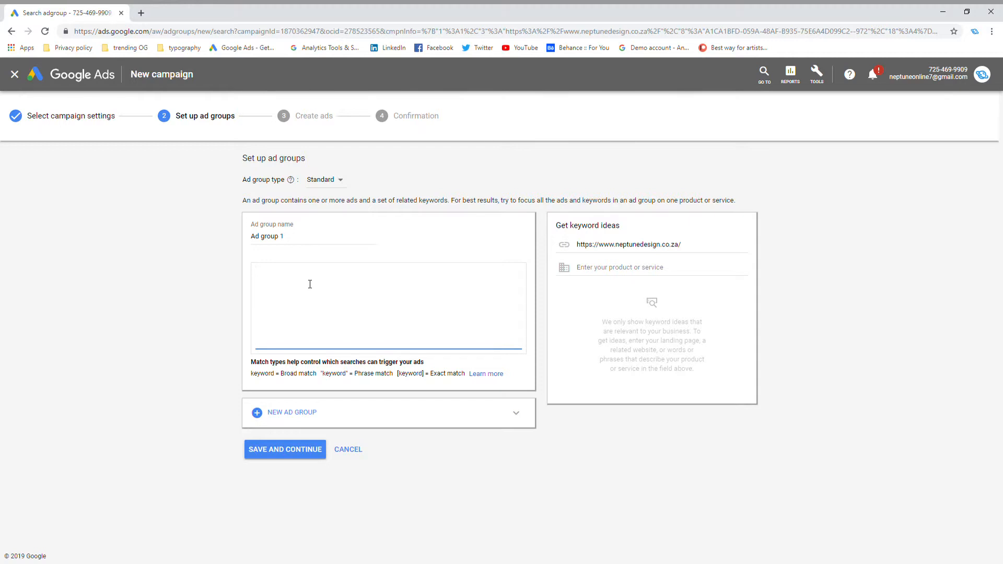
pyautogui.write('G')
pyautogui.press('BackSpace')
pyautogui.write('google analytics')
pyautogui.press('Return')
pyautogui.write('google ppc')
pyautogui.press('Return')
pyautogui.write('goolge conversi')
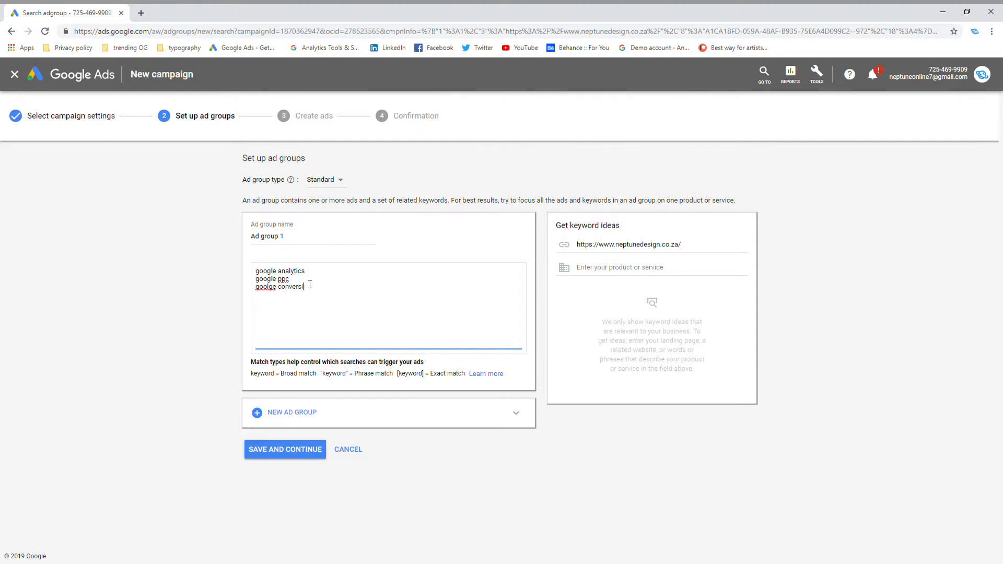
pyautogui.write('on tracking ')
# Step: Add "conversion tracking", "website analytics" and "google ads" to the Ad group 1 keyword list
pyautogui.write('conversio')
pyautogui.write('n')
pyautogui.write(' tracking')
pyautogui.press('Return')
pyautogui.write('website analt')
pyautogui.press('BackSpace')
pyautogui.write('ytics')
pyautogui.press('Return')
pyautogui.write('google')
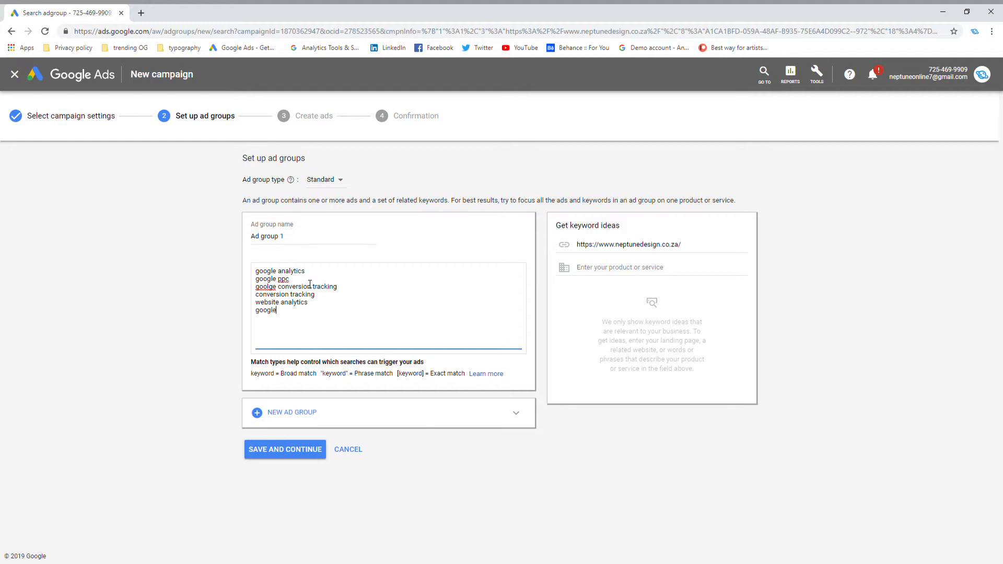
pyautogui.write(' ads')
pyautogui.press('Return')
# Step: Add "web developers" and "google analytics audit" to the Ad group 1 keyword list
pyautogui.write('google')
pyautogui.write(' develoer')
pyautogui.press('BackSpace')
pyautogui.press('BackSpace')
pyautogui.press('BackSpace')
pyautogui.press('BackSpace')
pyautogui.press('BackSpace')
pyautogui.press('BackSpace')
pyautogui.press('BackSpace')
pyautogui.press('BackSpace')
pyautogui.press('BackSpace')
pyautogui.press('BackSpace')
pyautogui.press('BackSpace')
pyautogui.press('BackSpace')
pyautogui.press('BackSpace')
pyautogui.press('BackSpace')
pyautogui.write('web developers ')
pyautogui.write('google an')
pyautogui.write('alytics ')
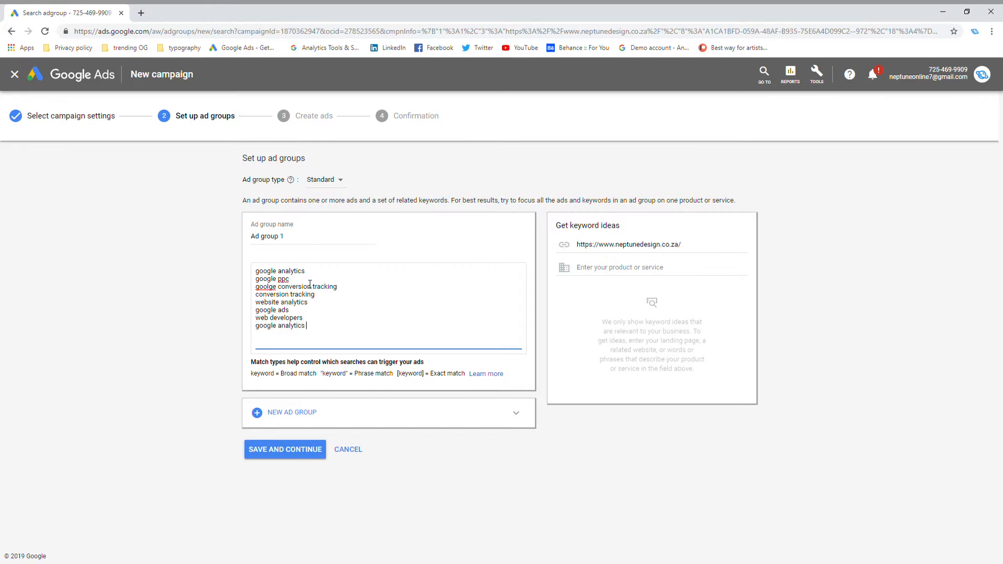
pyautogui.write('audit')
pyautogui.press('Return')
# Step: Add "analytics setup" as the last keyword, and cut the whole keyword list out of Ad group 1
pyautogui.write('google')
pyautogui.press('BackSpace')
pyautogui.press('BackSpace')
pyautogui.press('BackSpace')
pyautogui.press('BackSpace')
pyautogui.press('BackSpace')
pyautogui.write('analytics setup')
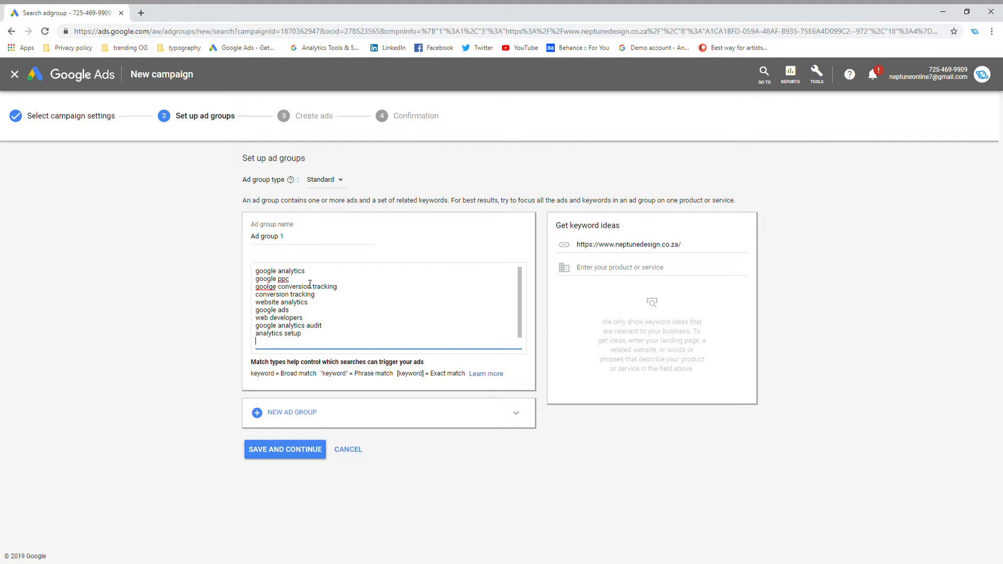
pyautogui.scroll(-1, 342, 314)
pyautogui.scroll(1, 351, 309)
pyautogui.moveTo(314, 336); pyautogui.dragTo(293, 268)
pyautogui.hotkey('ctrl', 'x')
# Step: Get keyword ideas for the product or service "google analytics" and look through the suggestions
pyautogui.click(623, 268)
pyautogui.write('aa')
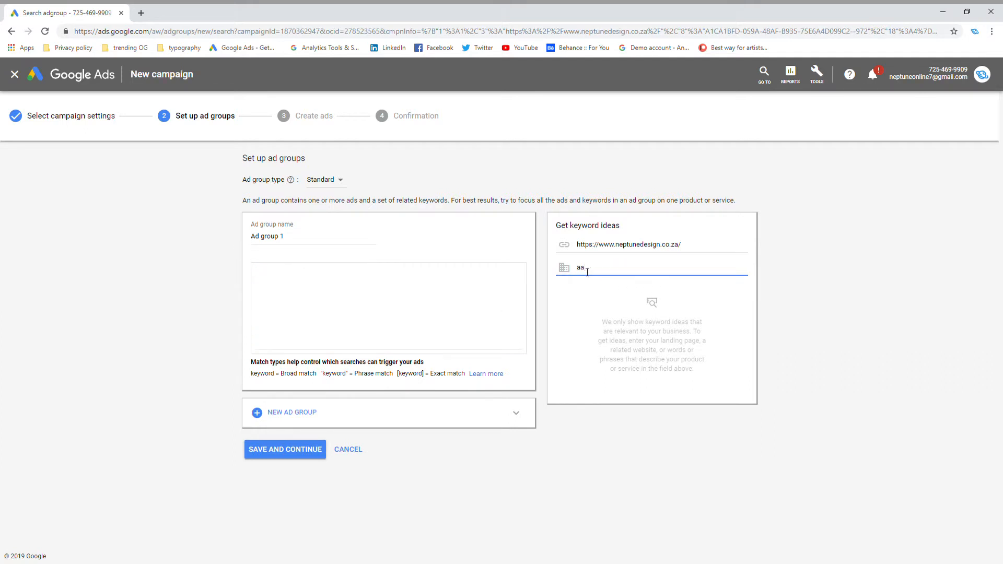
pyautogui.write('oogle analytics')
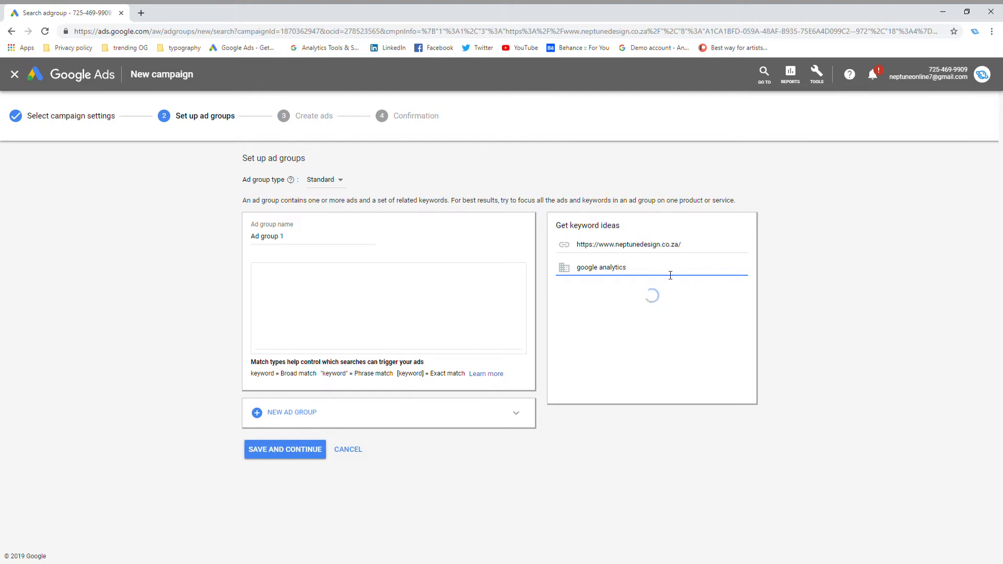
pyautogui.scroll(-2, 644, 307)
pyautogui.scroll(2, 653, 313)
pyautogui.scroll(-5, 650, 336)
pyautogui.scroll(5, 624, 339)
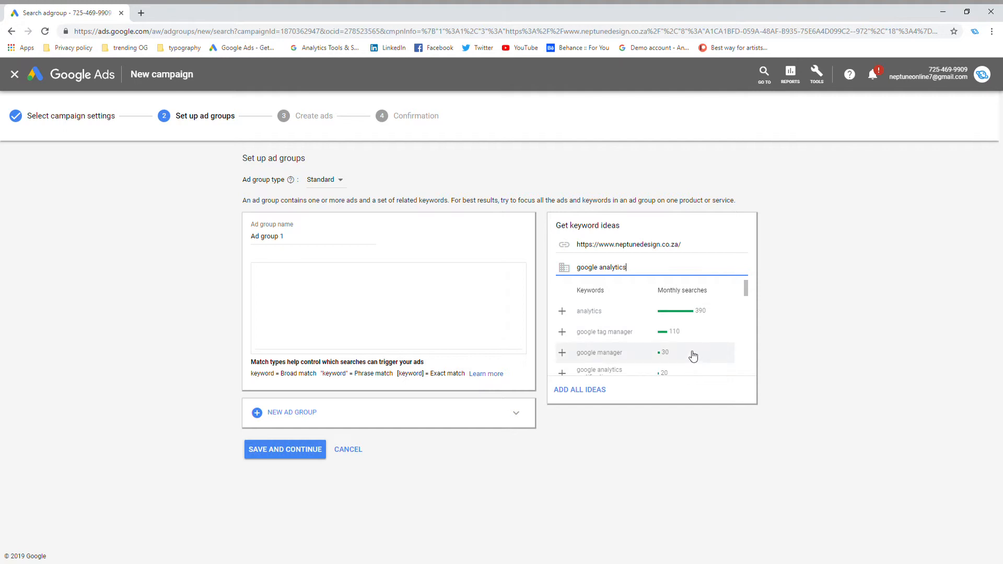
# Step: Add the suggested keywords "analytics", "google tag manager", "google manager" and "facebook analytics" to Ad group 1
pyautogui.click(567, 324)
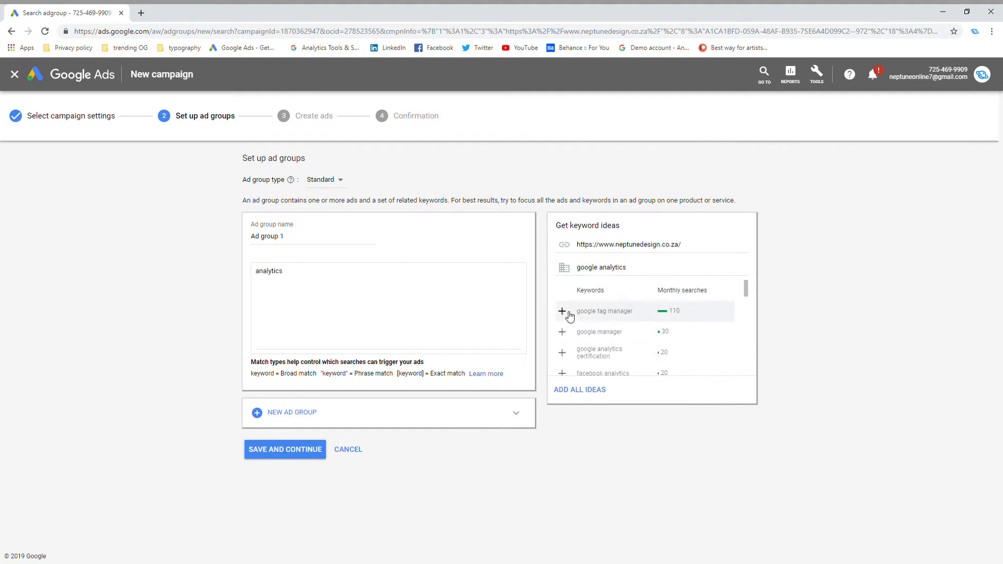
pyautogui.click(565, 328)
pyautogui.click(564, 329)
pyautogui.click(562, 313)
# Step: Add the suggested keywords "google analytics certification", "google tracks you", "view website analytics" and "how to get google analytics certification"
pyautogui.click(564, 342)
pyautogui.click(566, 330)
pyautogui.click(562, 312)
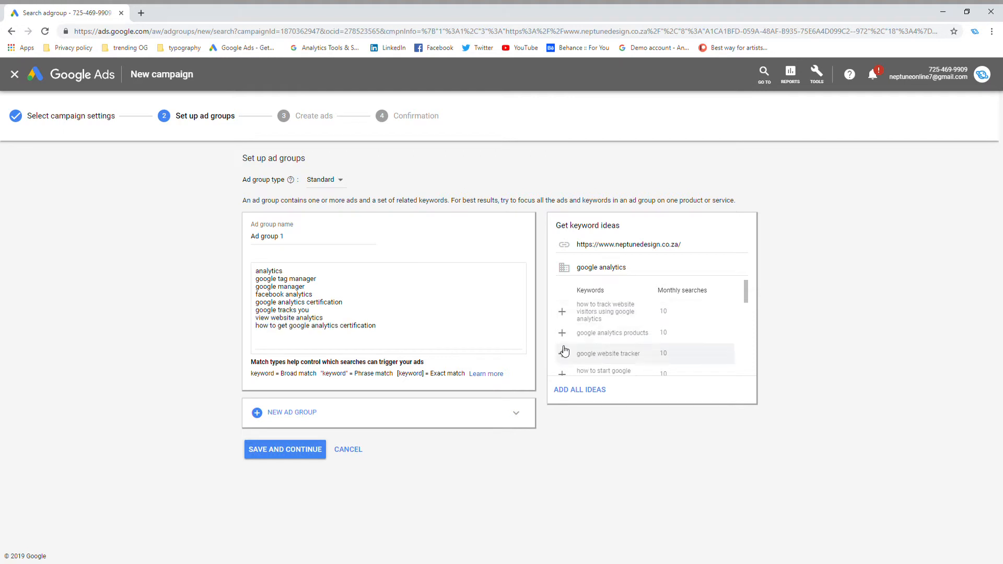
# Step: Add the ideas "google analytics products", "how to track website visitors using google analytics", "code google analytics" and "how to start google analytics", and save the ad group
pyautogui.click(563, 333)
pyautogui.click(564, 314)
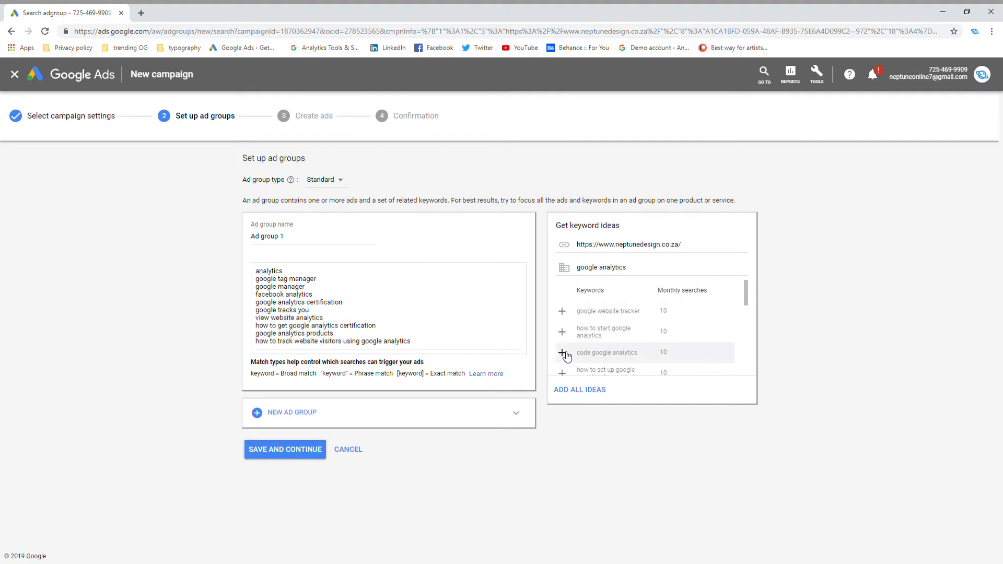
pyautogui.click(567, 357)
pyautogui.click(562, 331)
pyautogui.scroll(-2, 399, 335)
pyautogui.scroll(2, 379, 328)
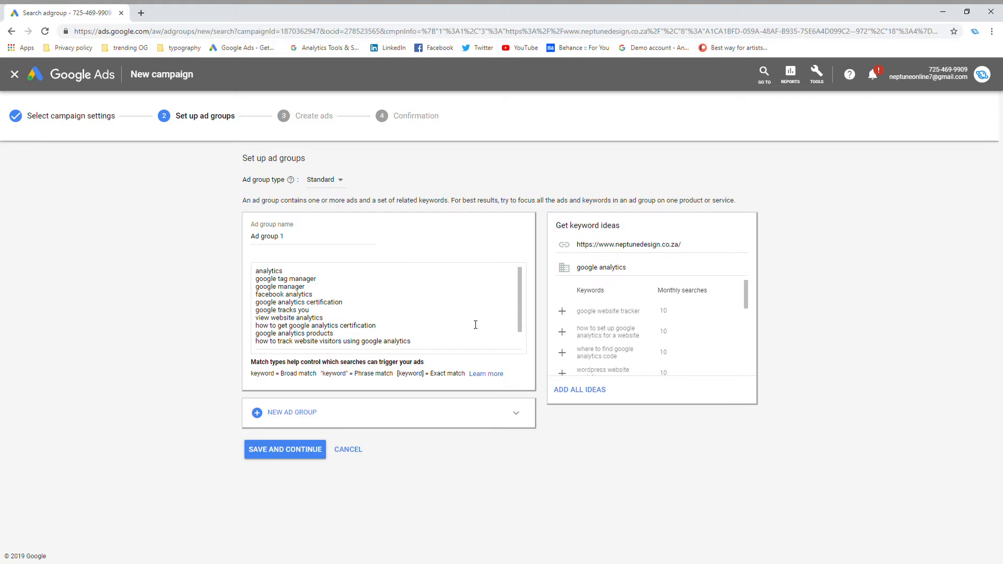
pyautogui.click(295, 451)
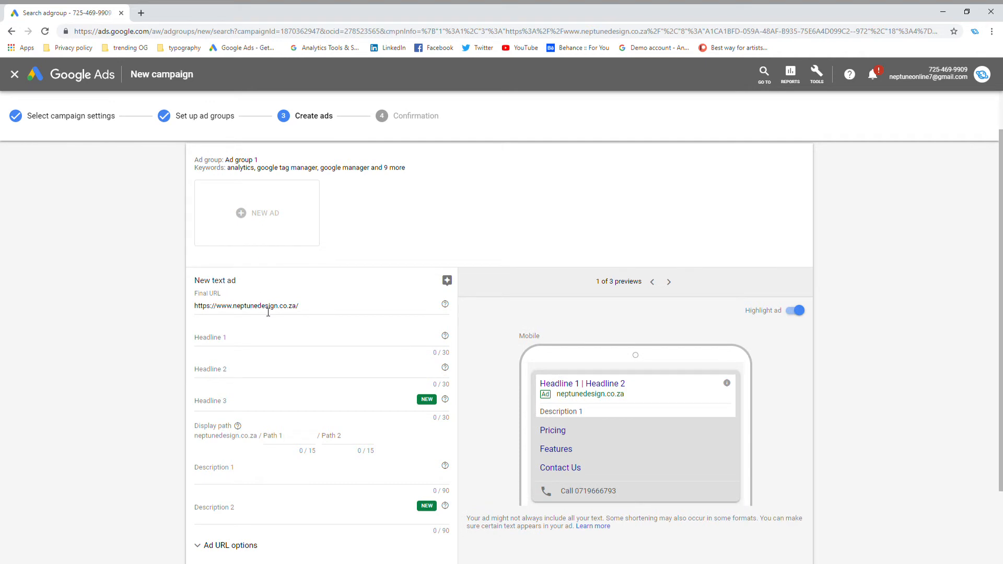
# Step: Set the new text ad's Headline 1 to "Get website analytics" and Headline 2 to "Tracking conversion setup"
pyautogui.write('Get')
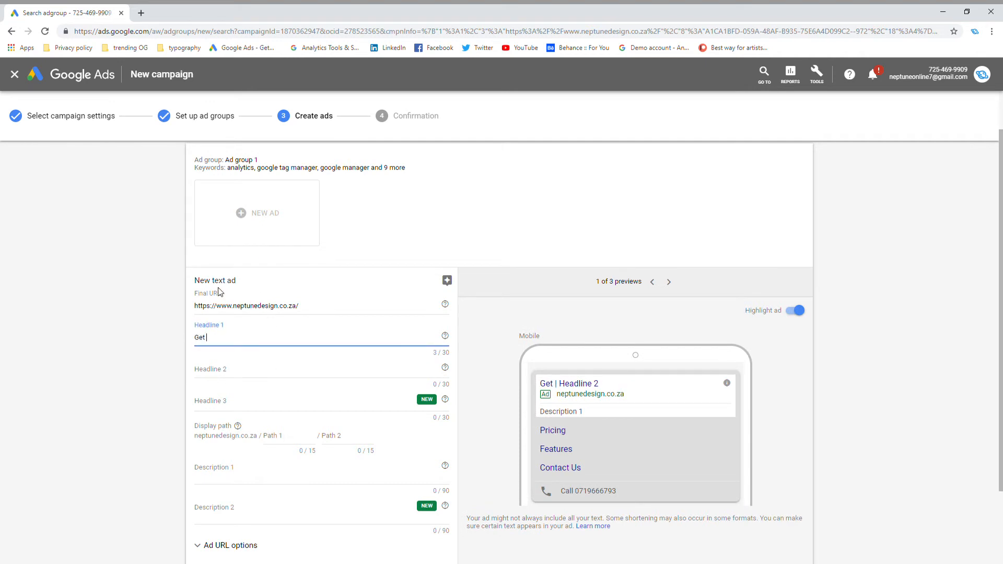
pyautogui.write(' website ana')
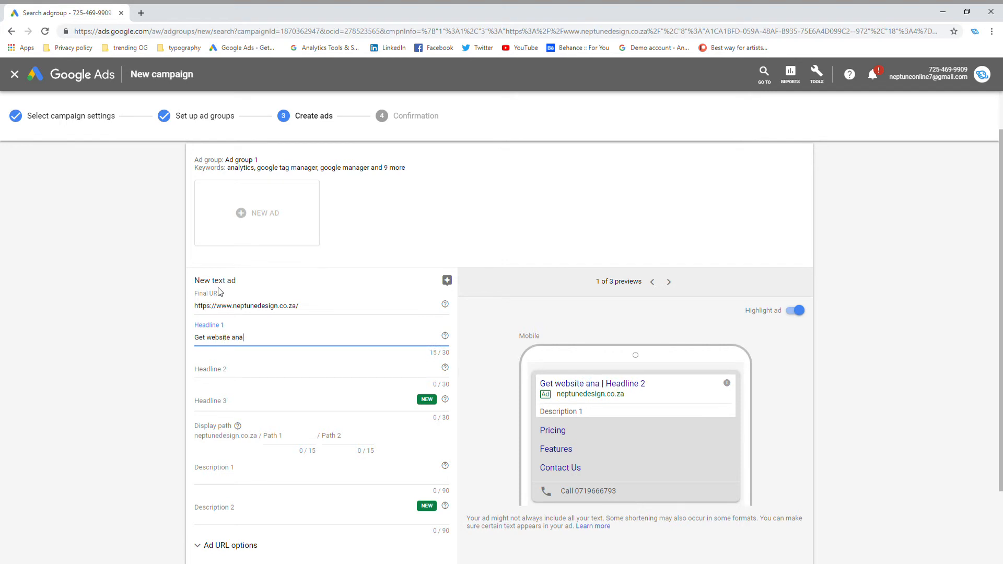
pyautogui.write('lytics')
pyautogui.click(260, 366)
pyautogui.write('Tr')
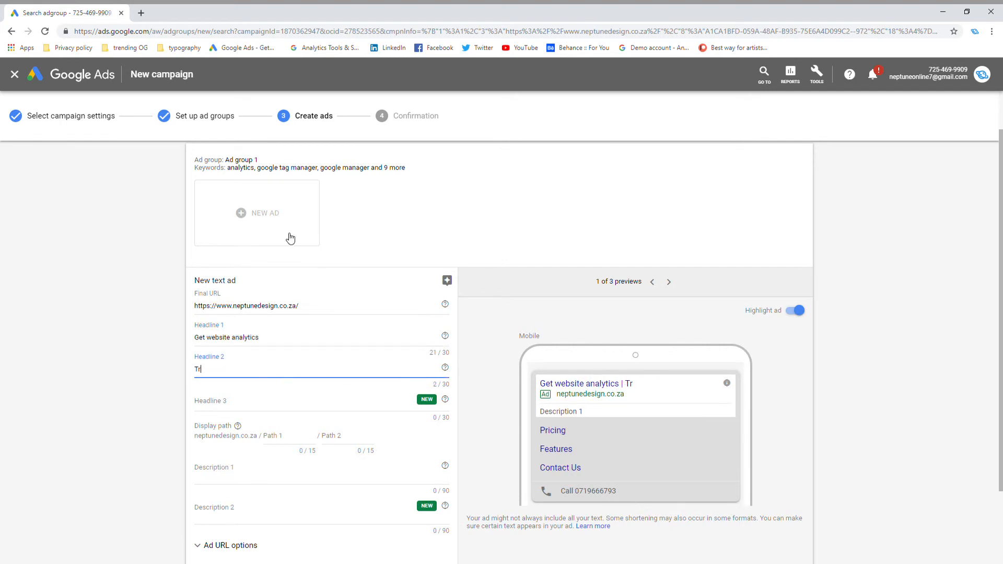
pyautogui.write('acking conversion setup')
pyautogui.click(290, 238)
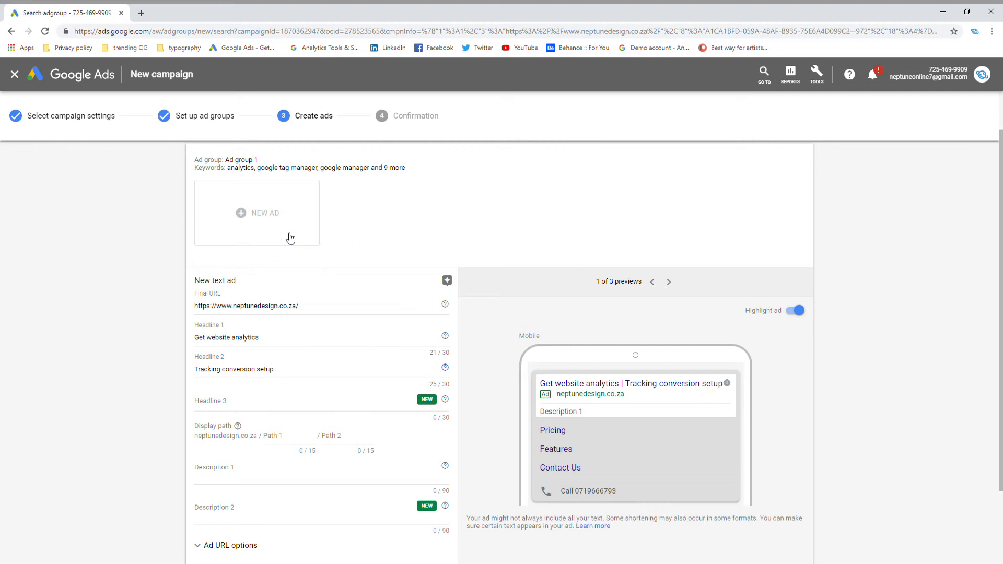
# Step: Set the text ad's Headline 3 to "Ecommerce funnel tracking"
pyautogui.click(239, 407)
pyautogui.scroll(-2, 105, 338)
pyautogui.write('Ecom')
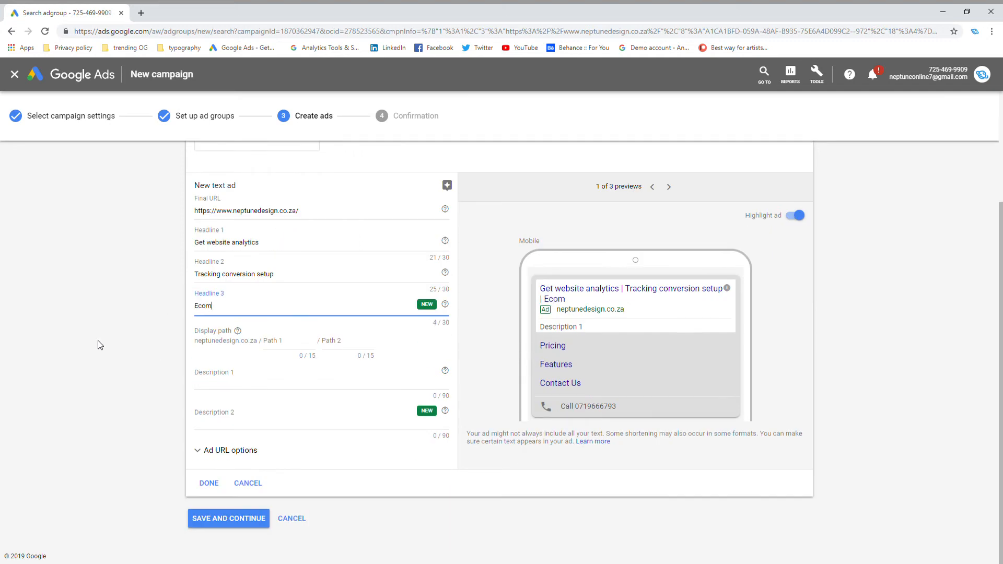
pyautogui.write('merce funnel tracking')
pyautogui.click(100, 345)
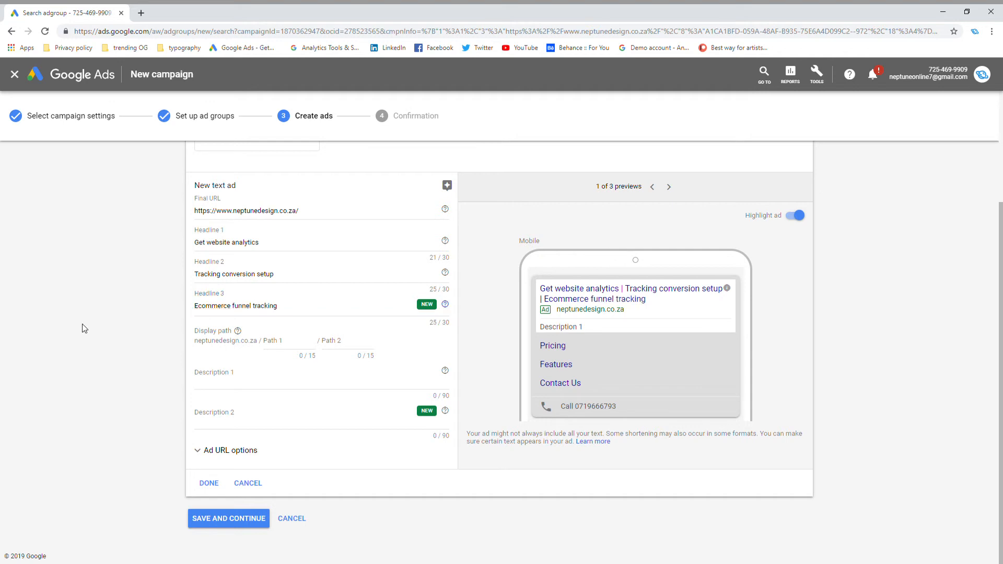
# Step: Write "Get eCommerce conversion tracking and see where your missing sales" as the text ad's Description 1
pyautogui.click(237, 385)
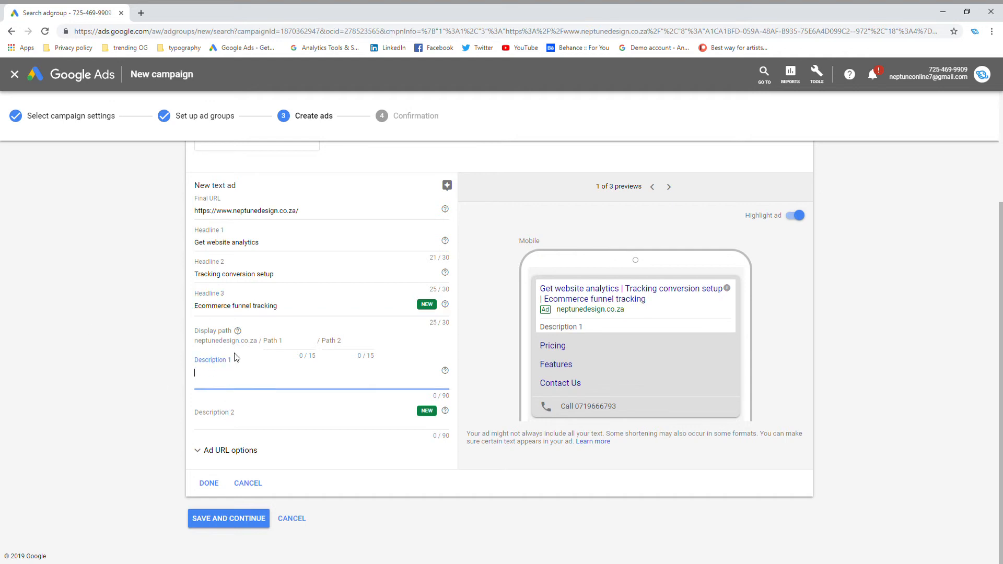
pyautogui.write('Get ecommerce conversion')
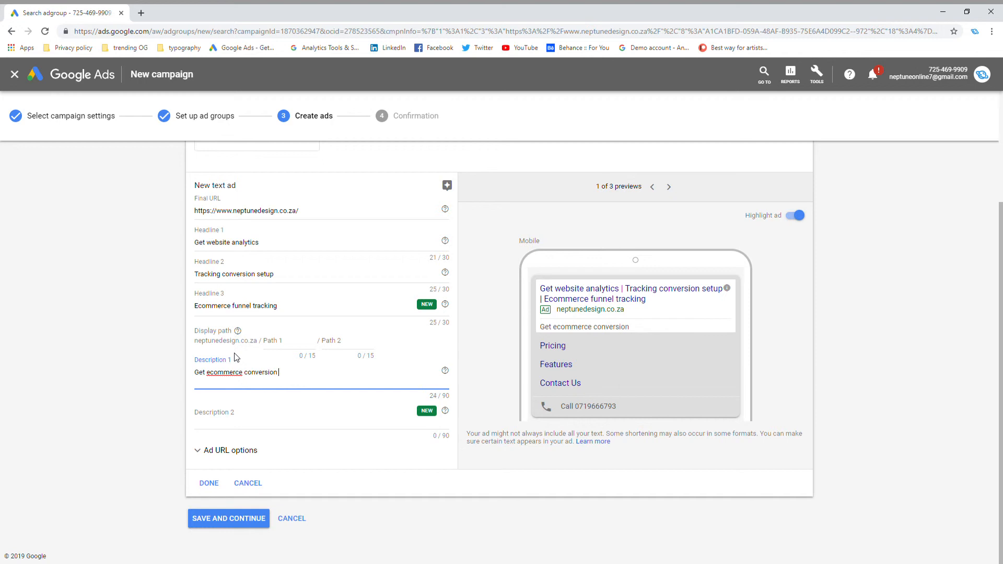
pyautogui.write(' tracking adn')
pyautogui.press('BackSpace')
pyautogui.press('BackSpace')
pyautogui.press('BackSpace')
pyautogui.write('nd see whe')
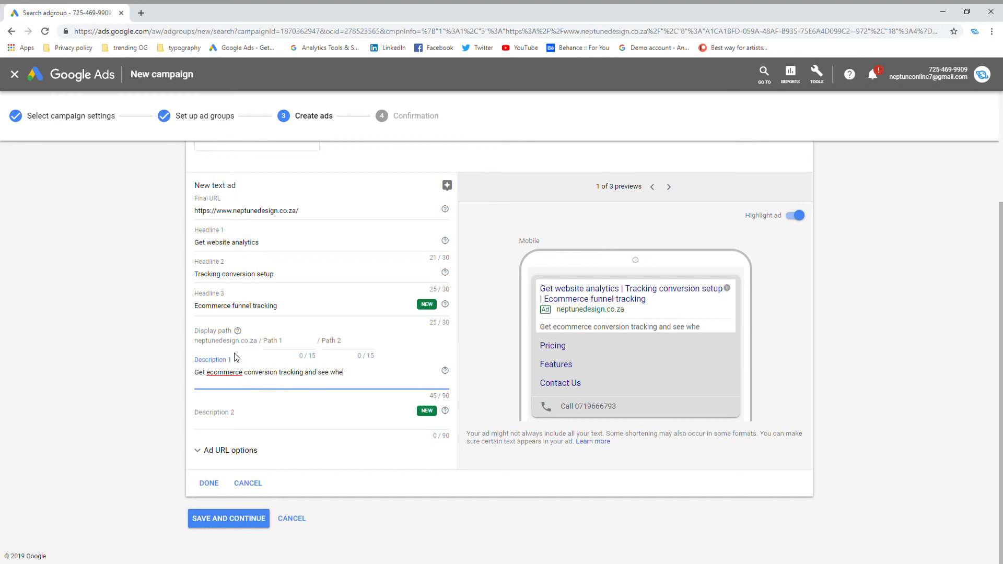
pyautogui.write('re your missing sales')
pyautogui.doubleClick(227, 374)
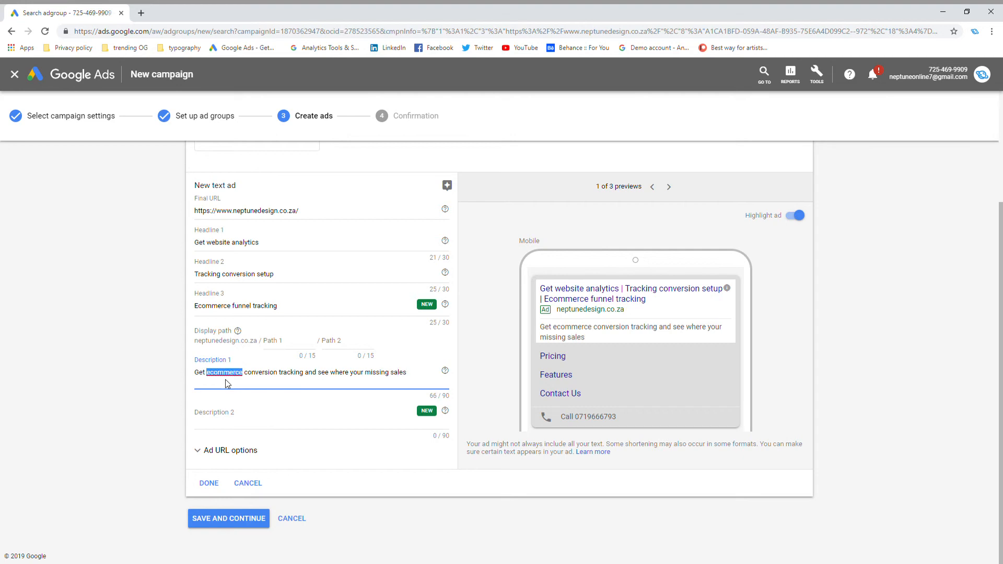
pyautogui.write('eCommerce')
pyautogui.click(52, 414)
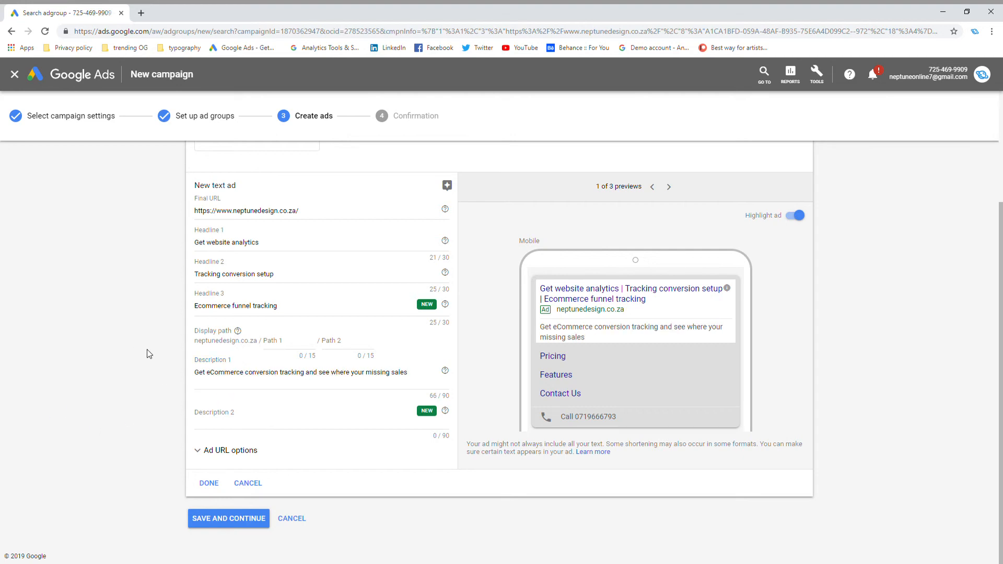
# Step: Review the text ad's fields and mobile preview, and finish the ad for Ad group 1
pyautogui.scroll(2, 137, 351)
pyautogui.scroll(-1, 678, 434)
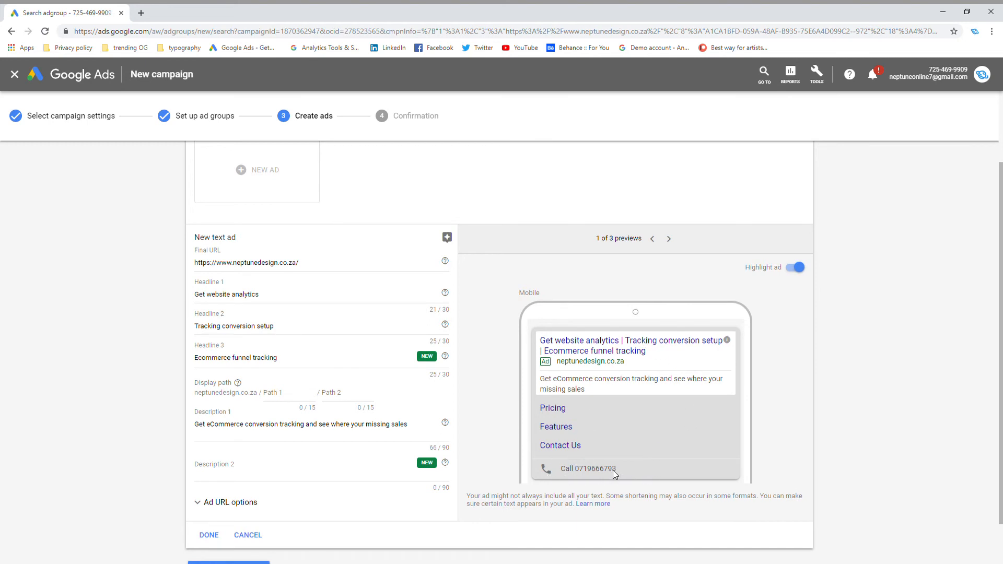
pyautogui.scroll(-1, 249, 462)
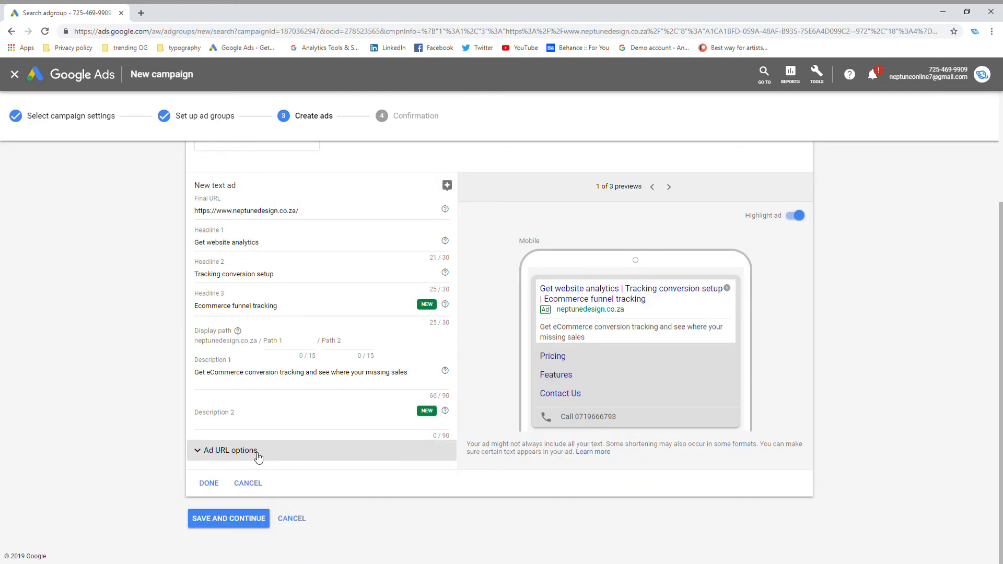
pyautogui.scroll(3, 290, 371)
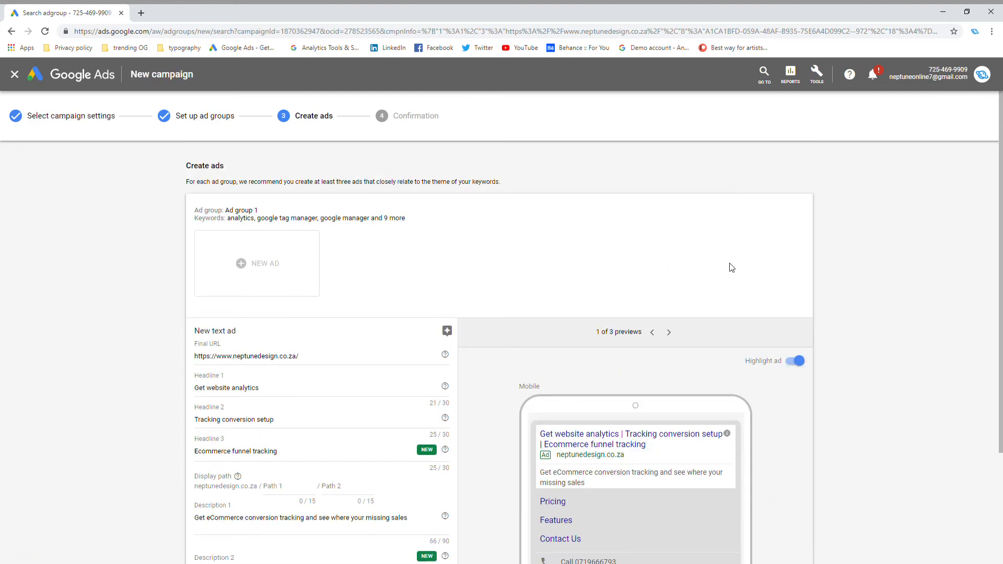
pyautogui.scroll(-3, 443, 292)
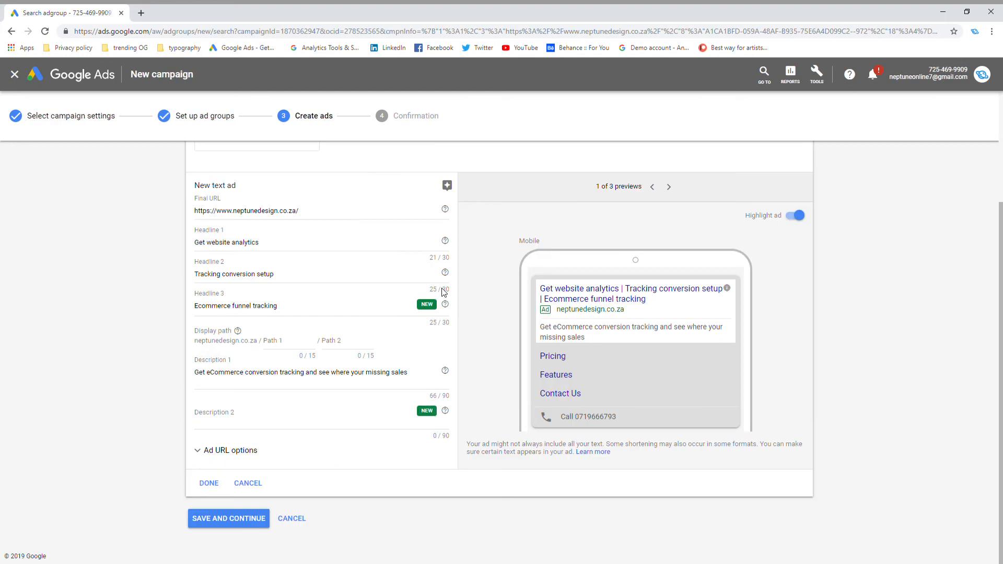
pyautogui.scroll(3, 251, 368)
pyautogui.scroll(-3, 251, 369)
pyautogui.click(209, 483)
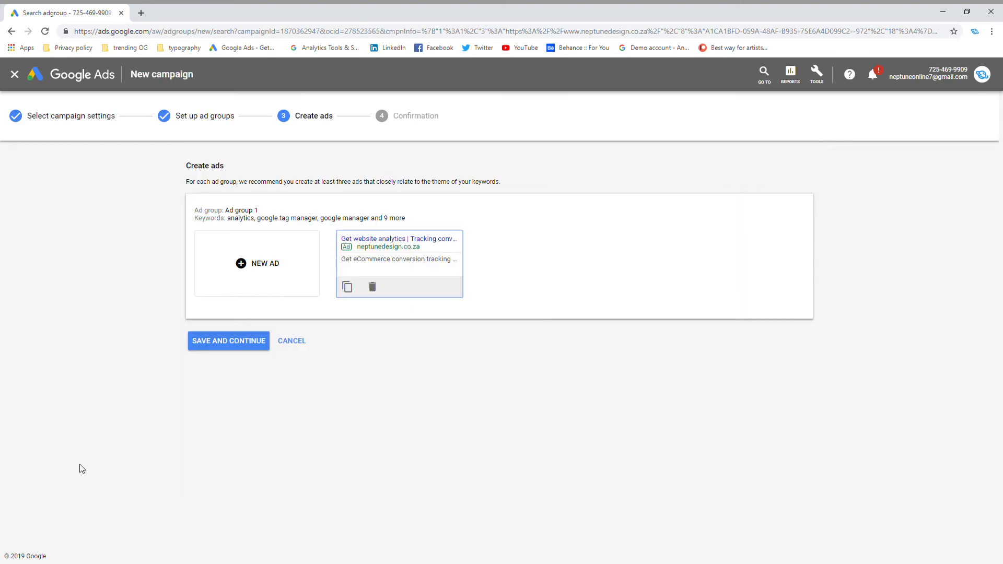
pyautogui.click(415, 257)
pyautogui.scroll(-2, 353, 406)
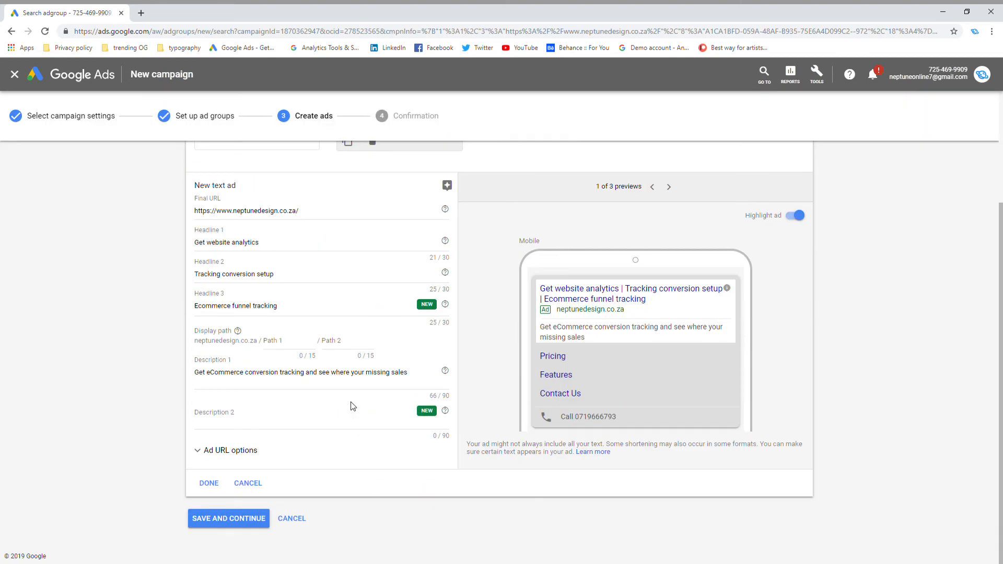
pyautogui.click(208, 482)
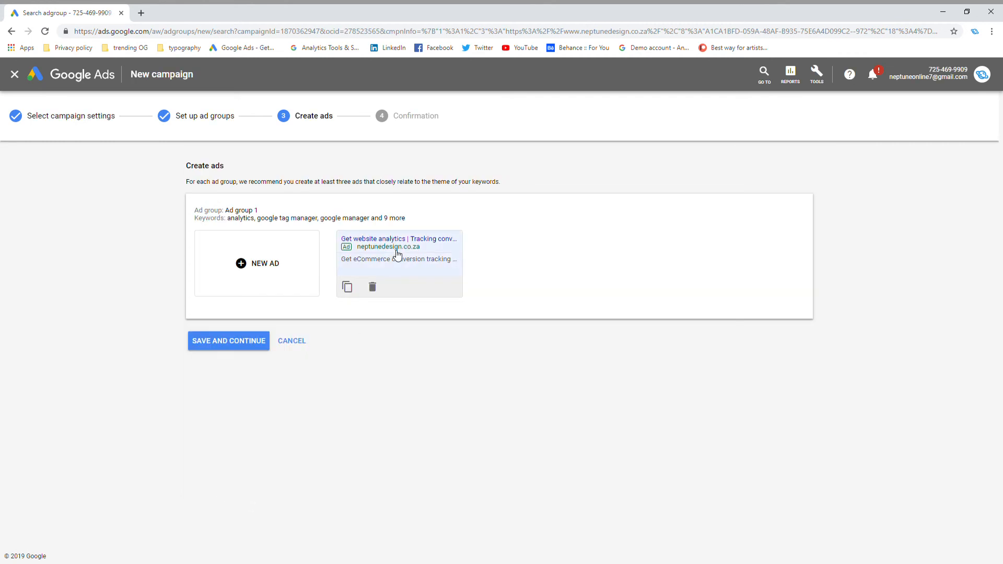
# Step: Save the ads and continue from the confirmation summary to the campaign
pyautogui.click(235, 342)
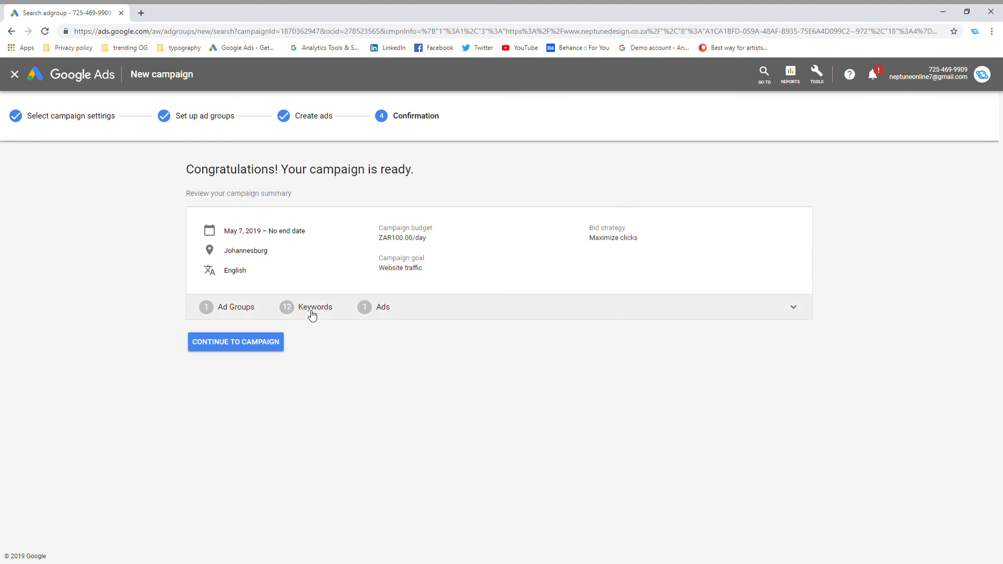
pyautogui.click(242, 346)
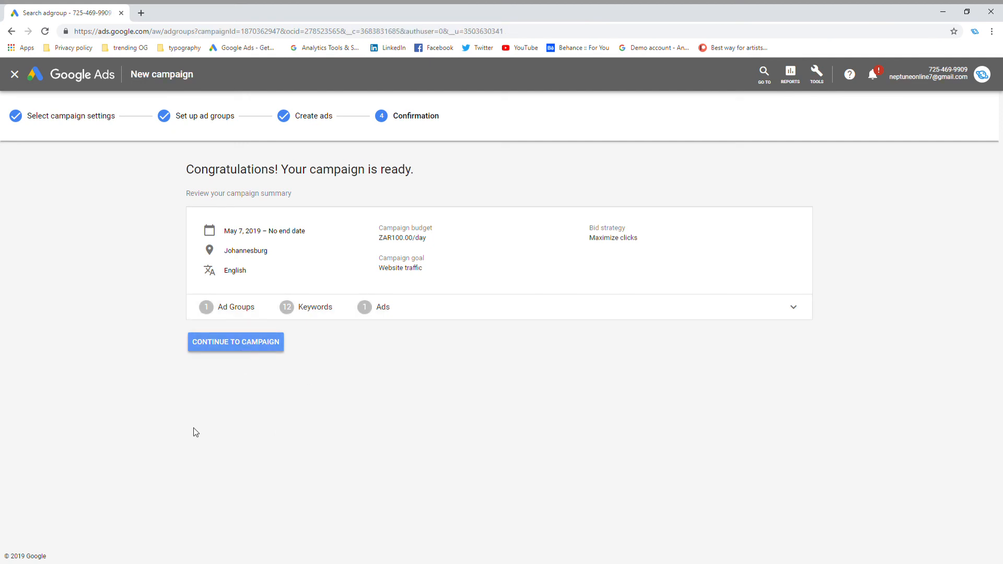